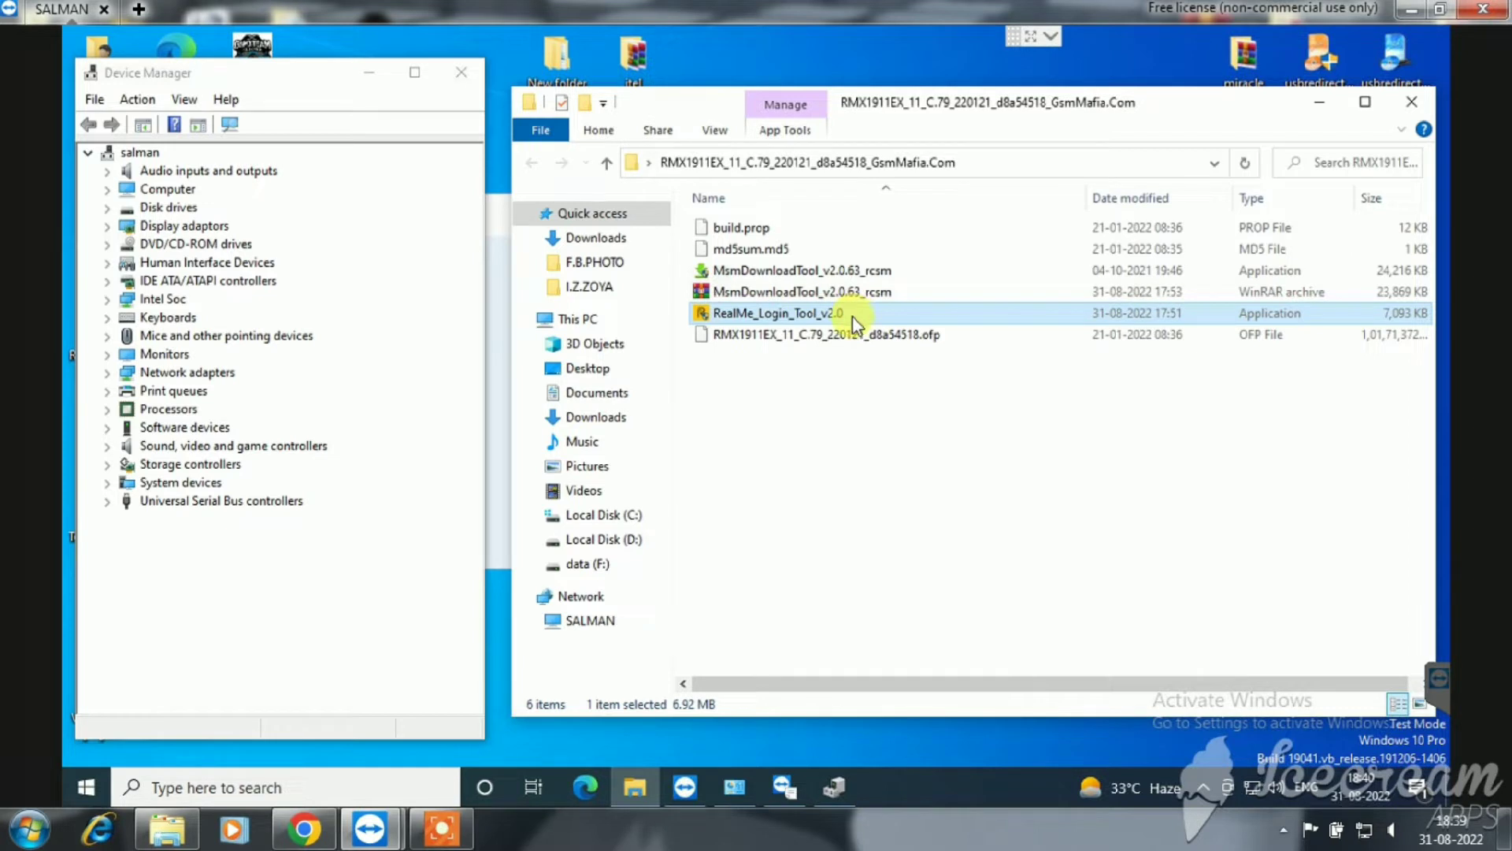
- Run RealMe_Login_Tool_v2.0 as administrator, allow its changes to the device, and log in with the one-time password in the OTP field
right_click(853, 316)
click(898, 334)
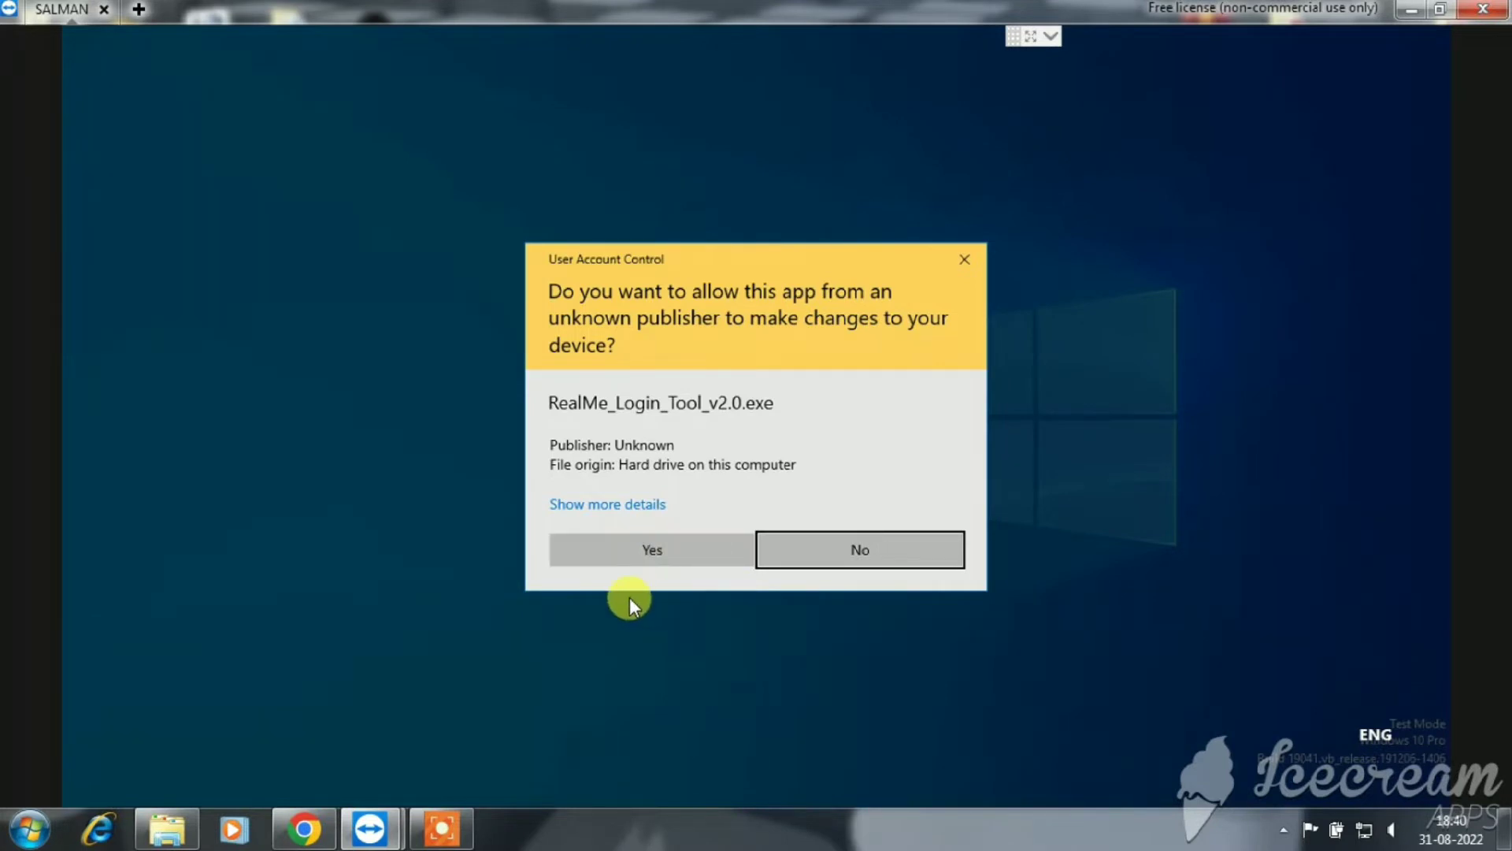
click(642, 550)
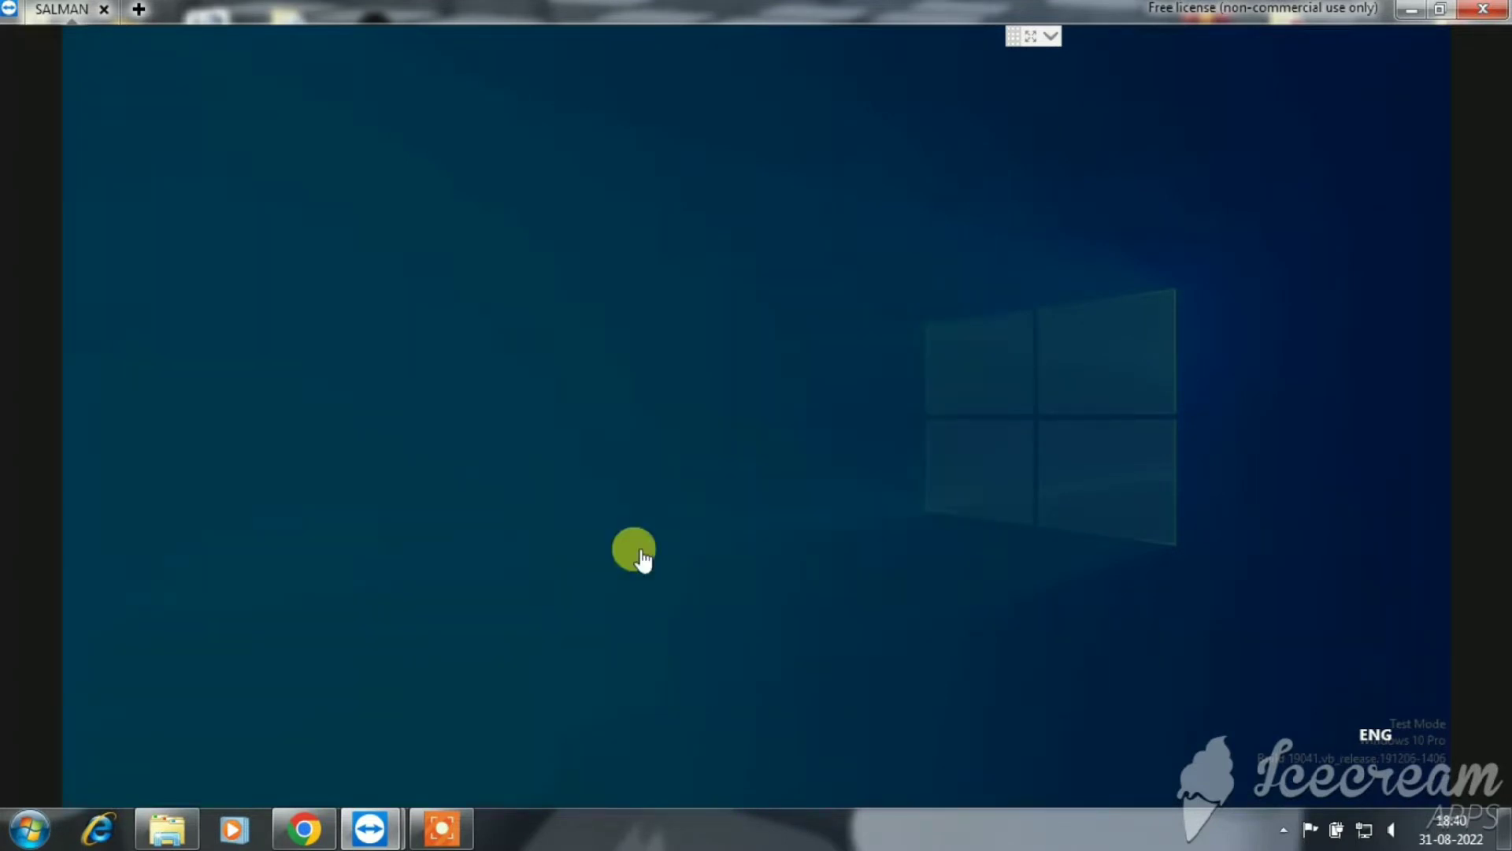
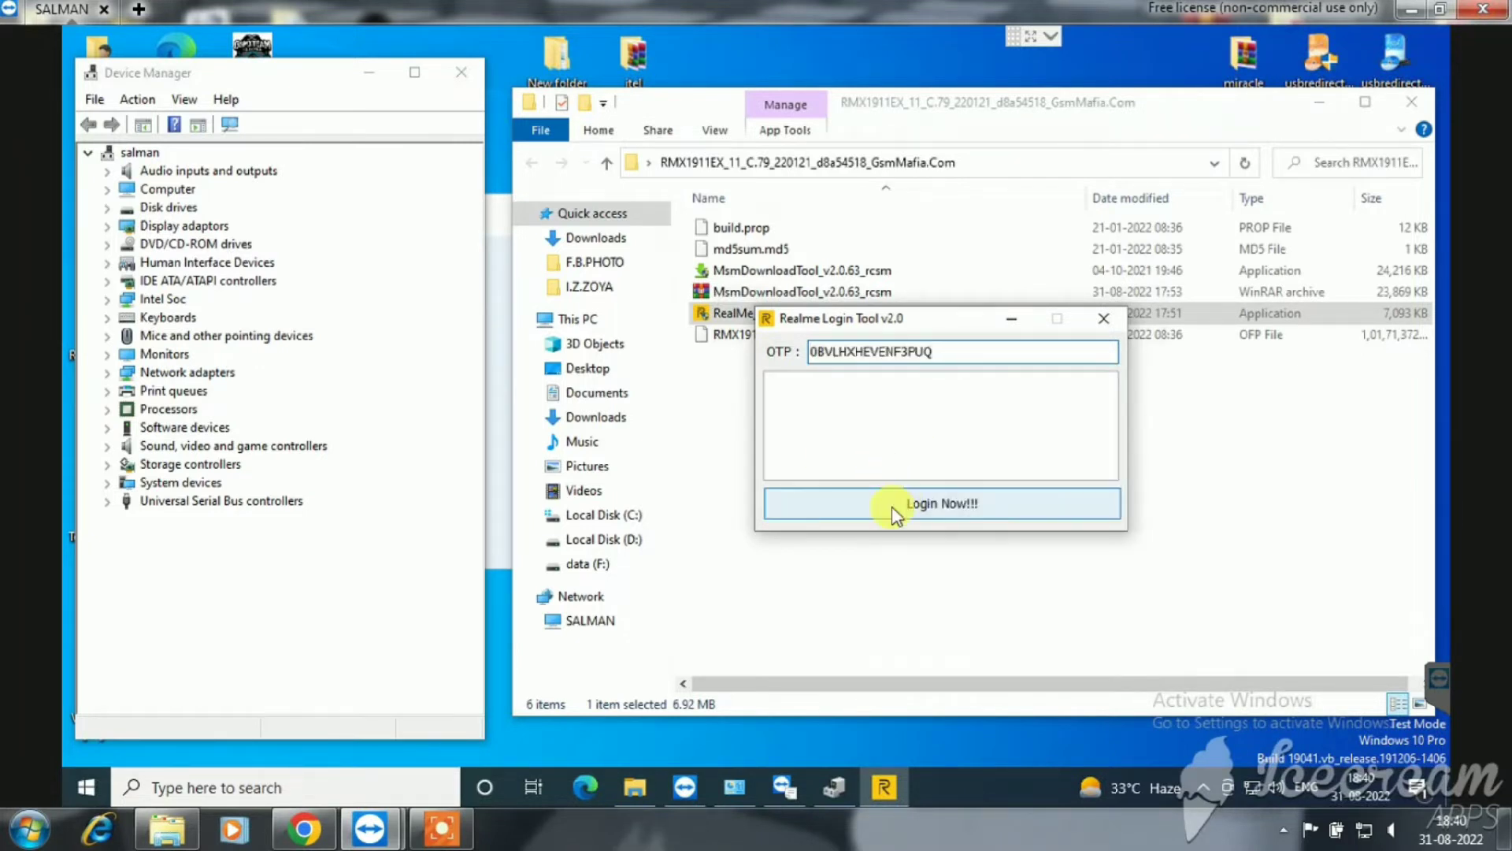
click(894, 515)
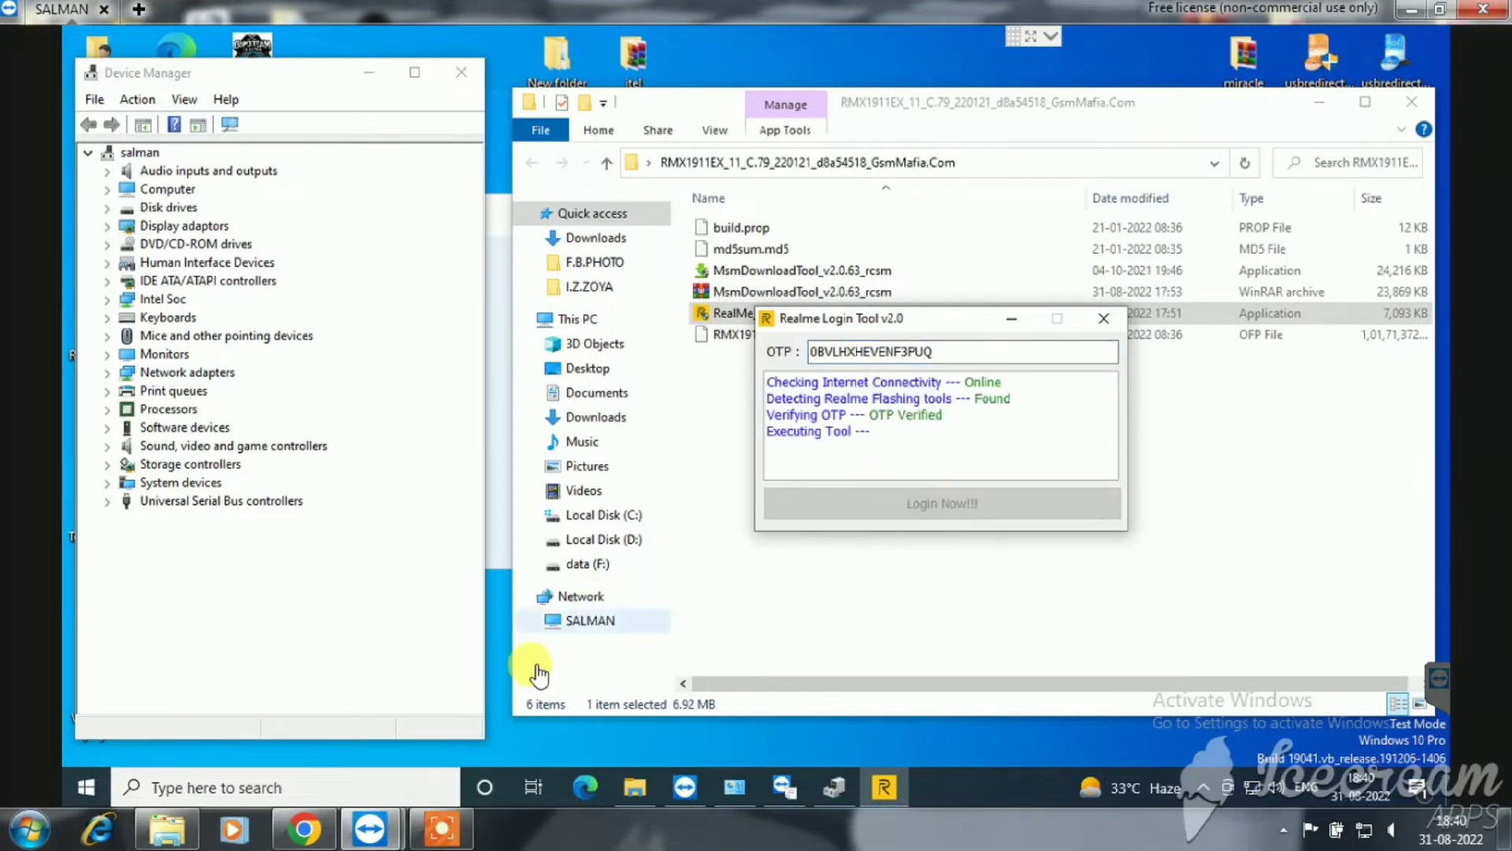
- Minimise the firmware folder window and place the MsmDownloadTool window beside Device Manager
right_click(824, 49)
click(866, 111)
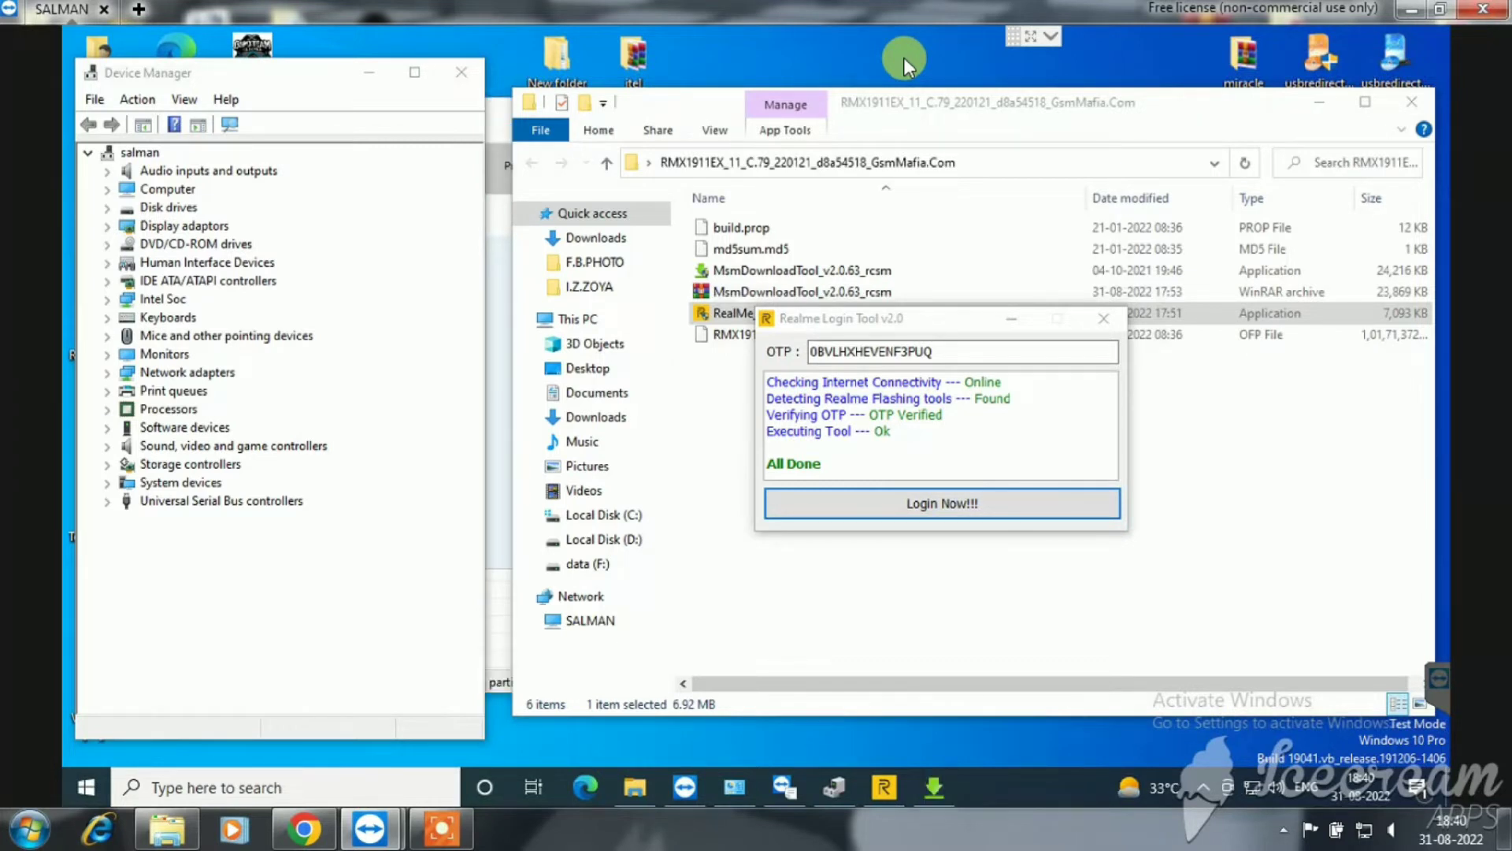
click(1318, 104)
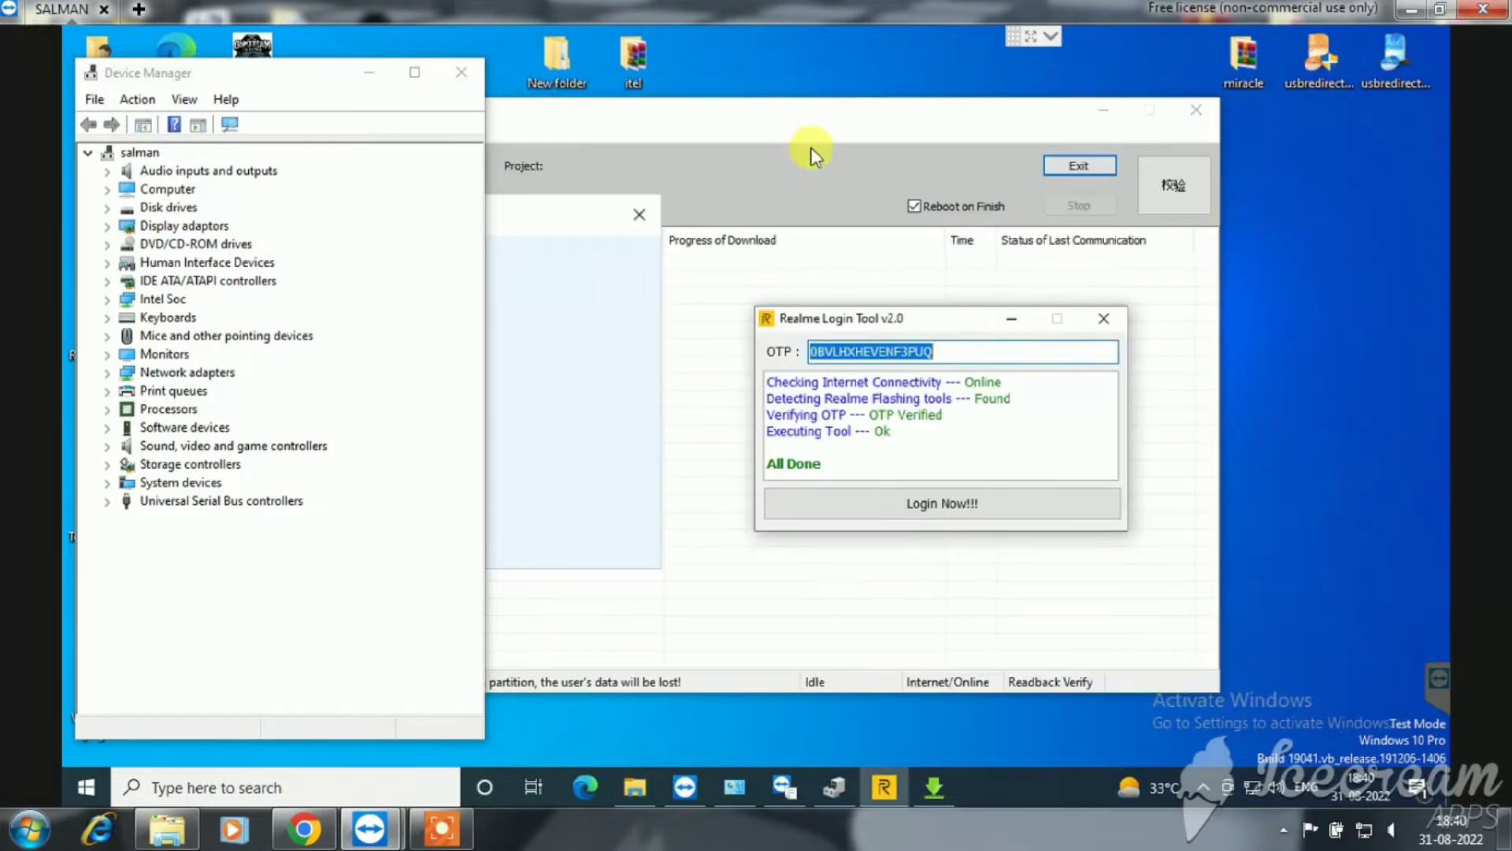
click(804, 115)
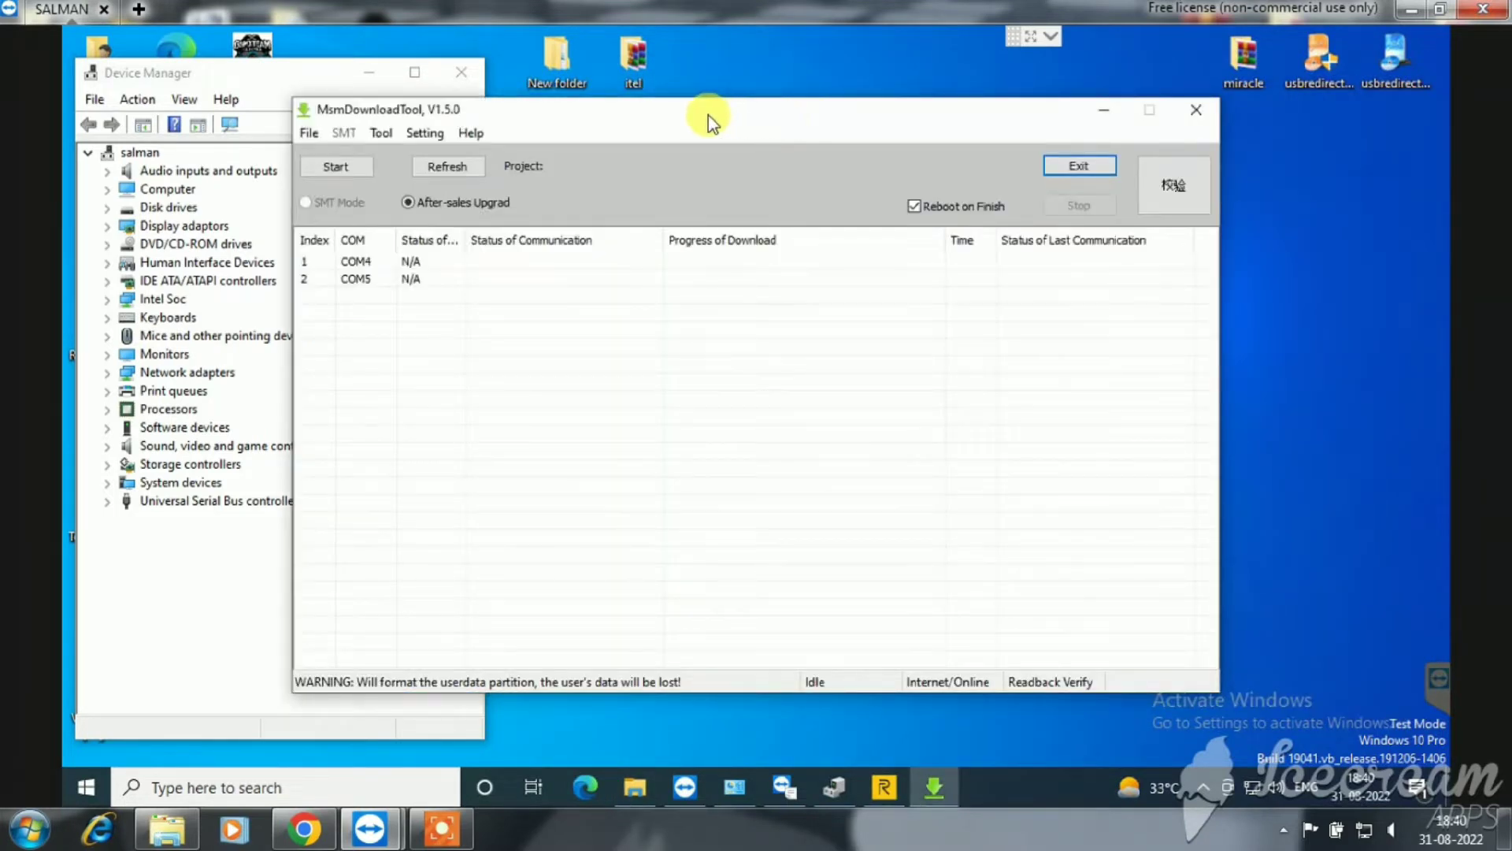
drag(796, 131, 924, 134)
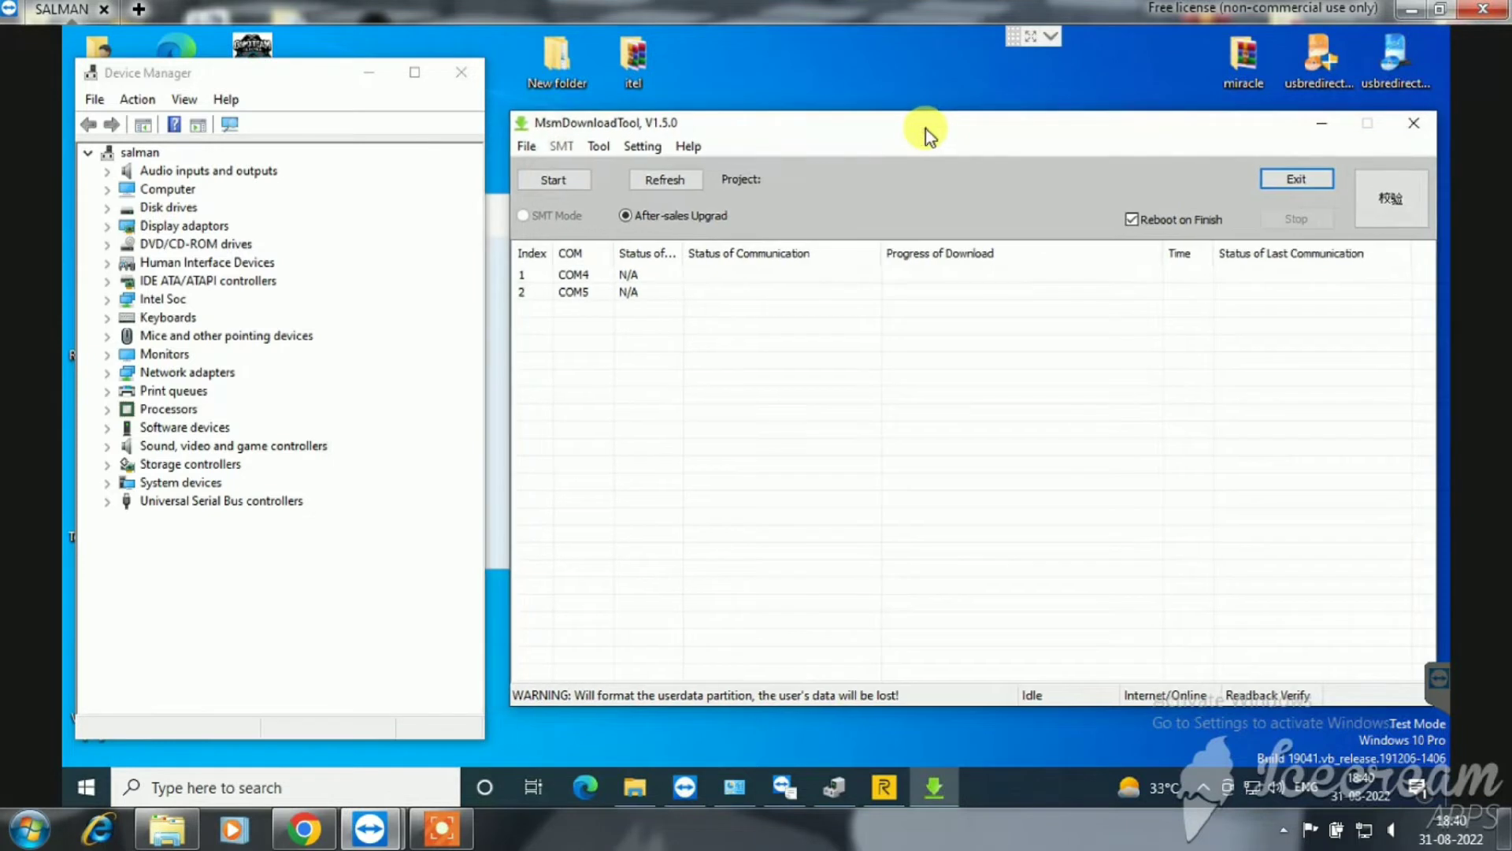
- Open the firmware file RMX1911EX_11_C.79_220121_d8a54518.ofp in MsmDownloadTool
click(545, 183)
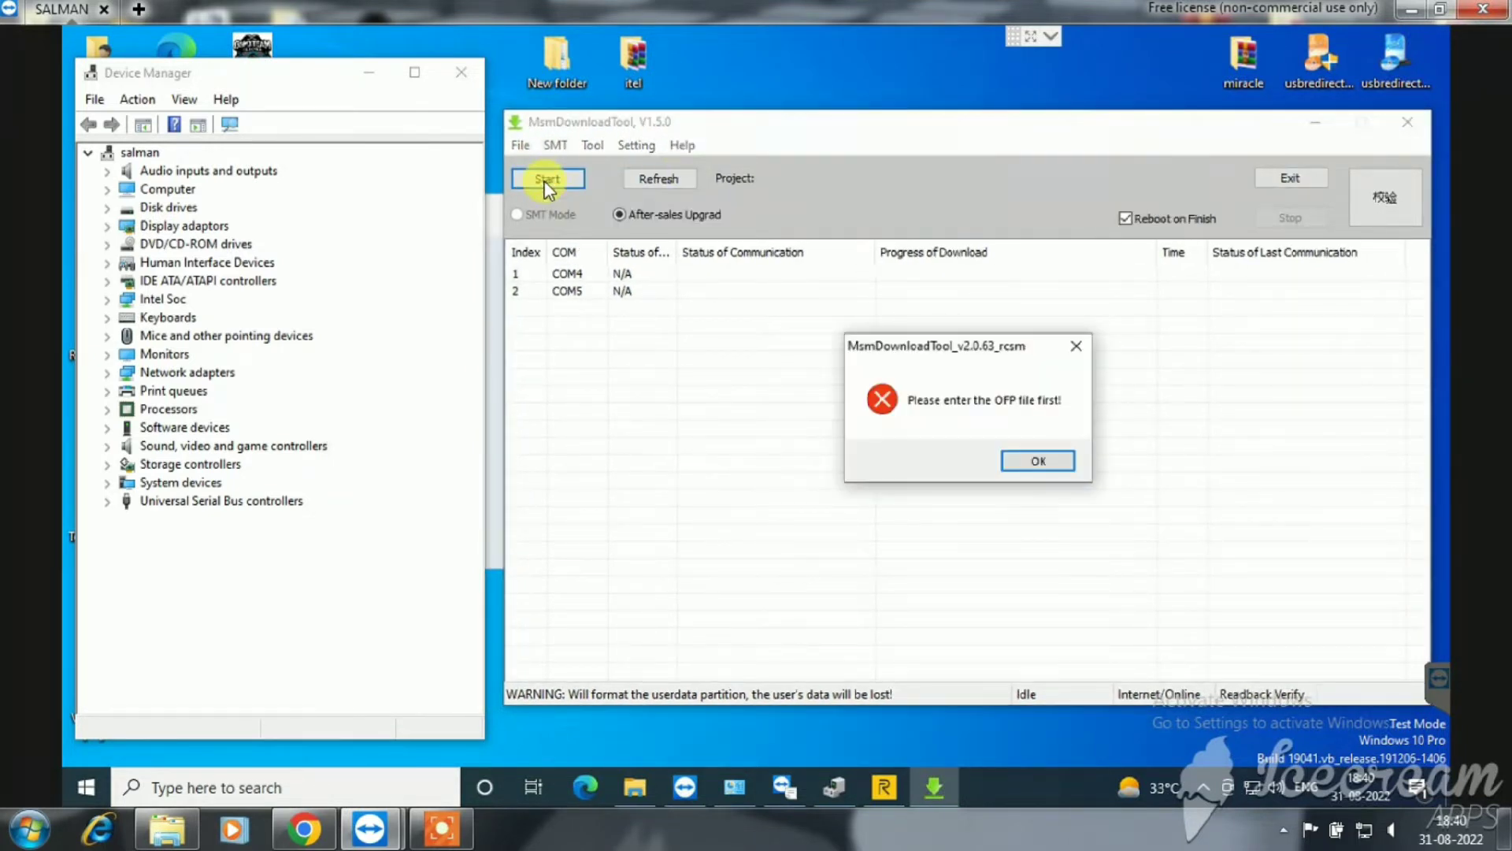
click(1020, 463)
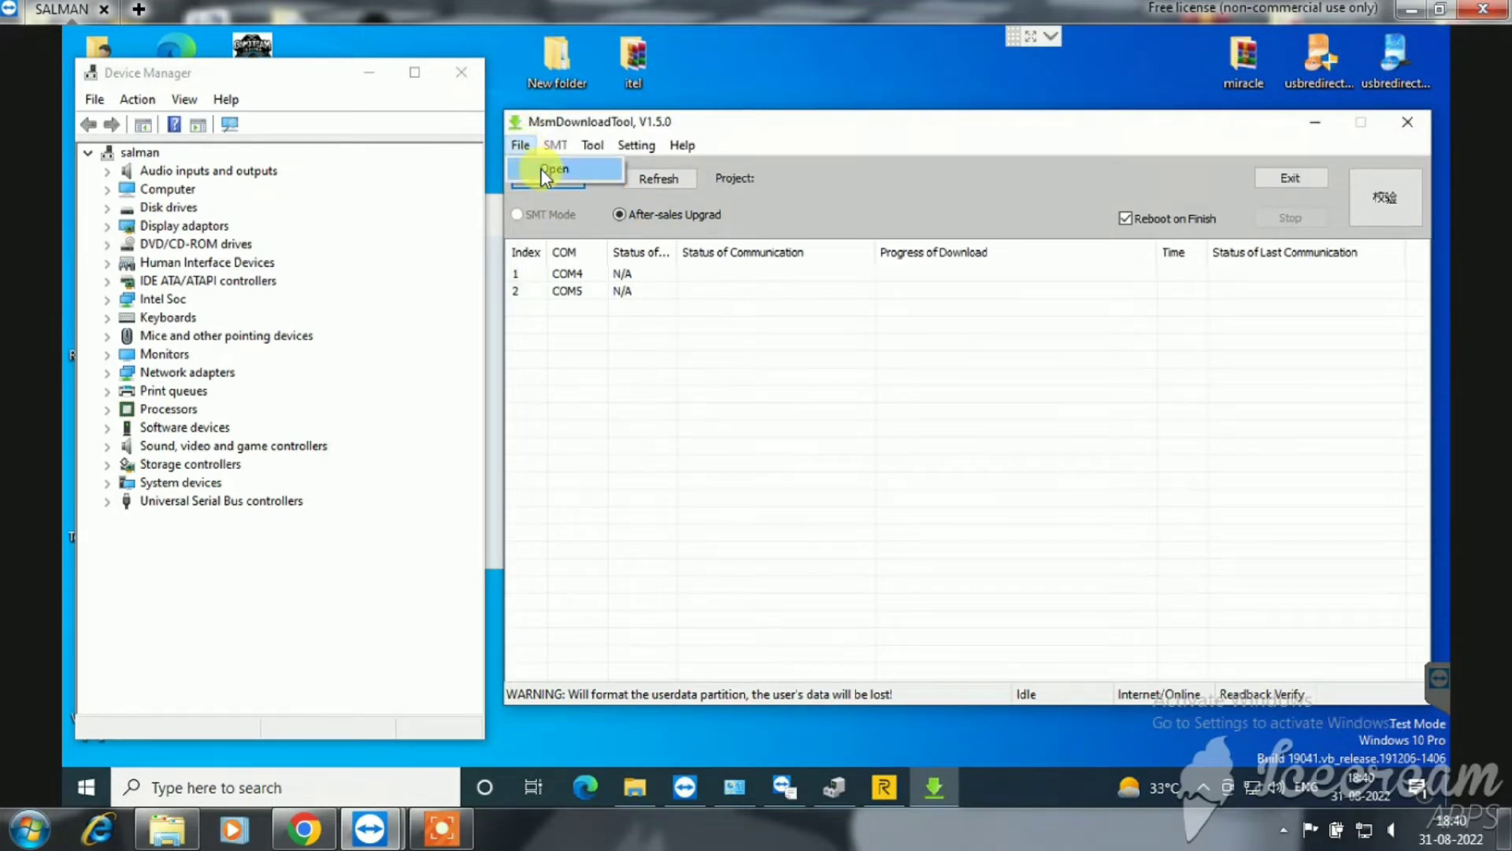
click(541, 178)
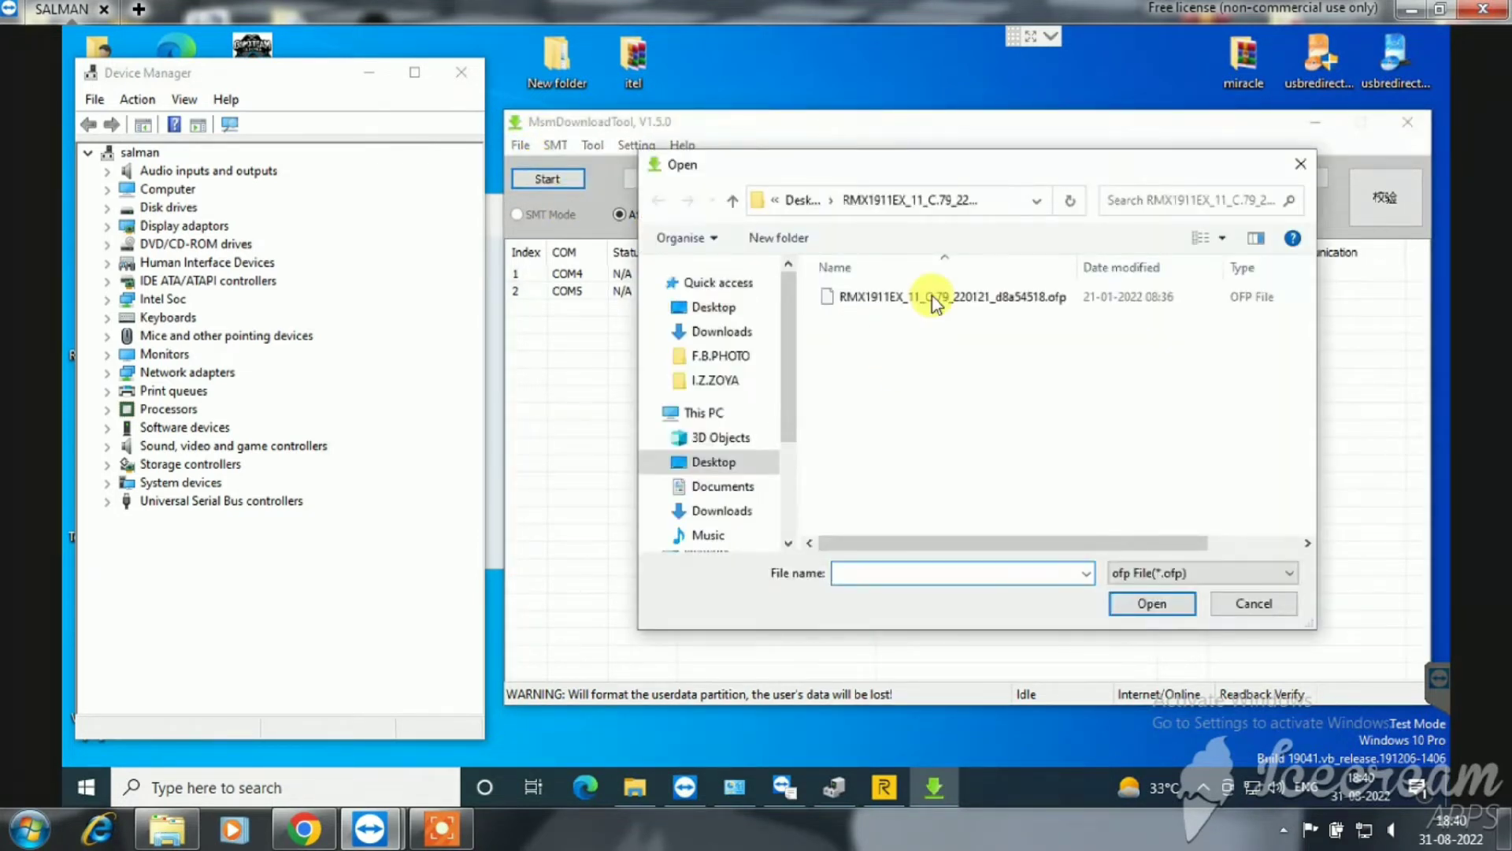
click(930, 297)
click(1146, 608)
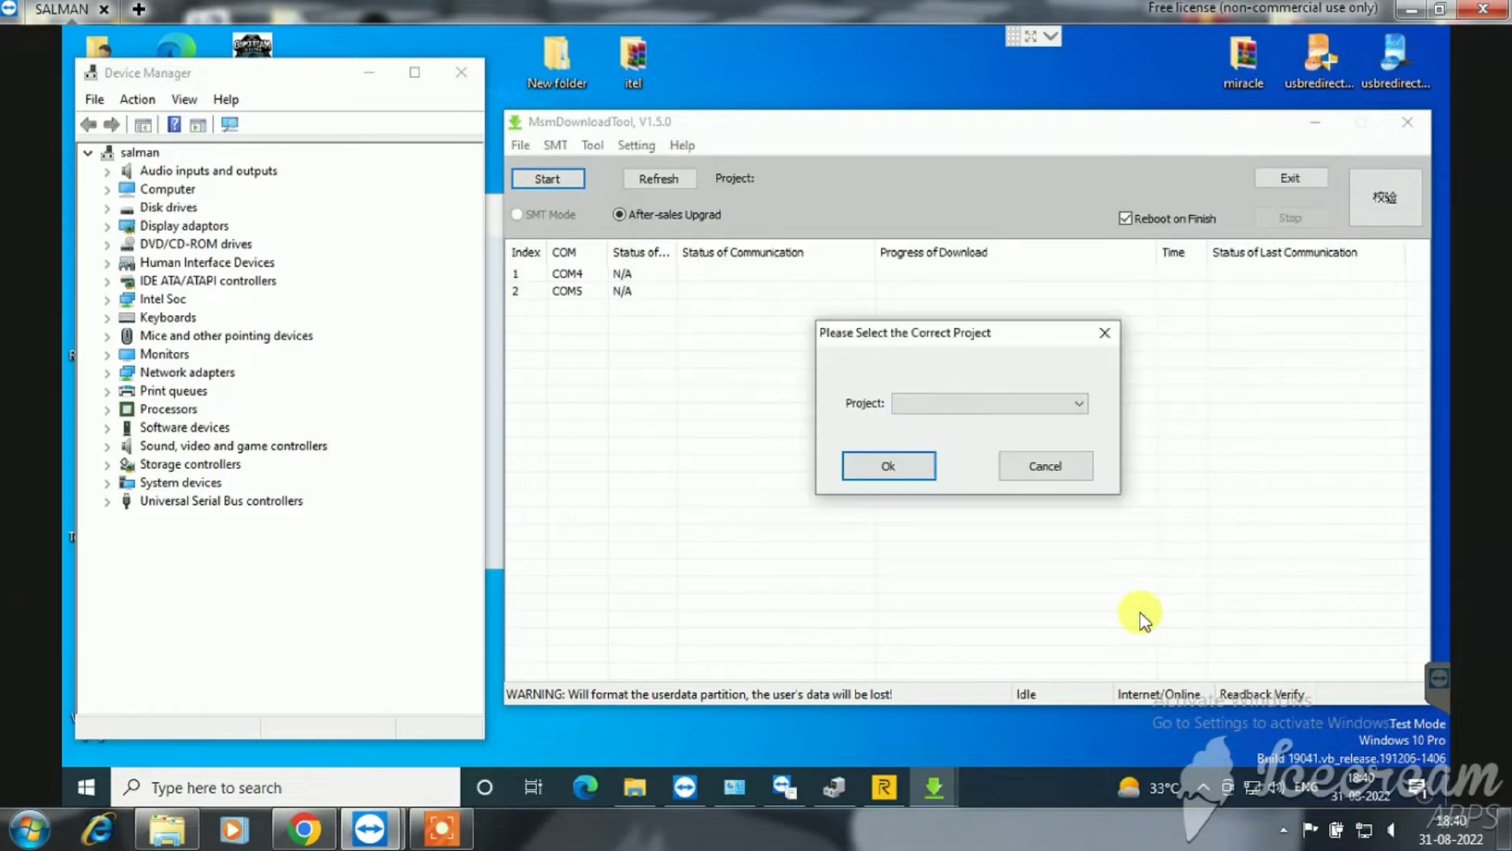
- Choose project 19743 for the opened firmware and confirm the selection
click(990, 405)
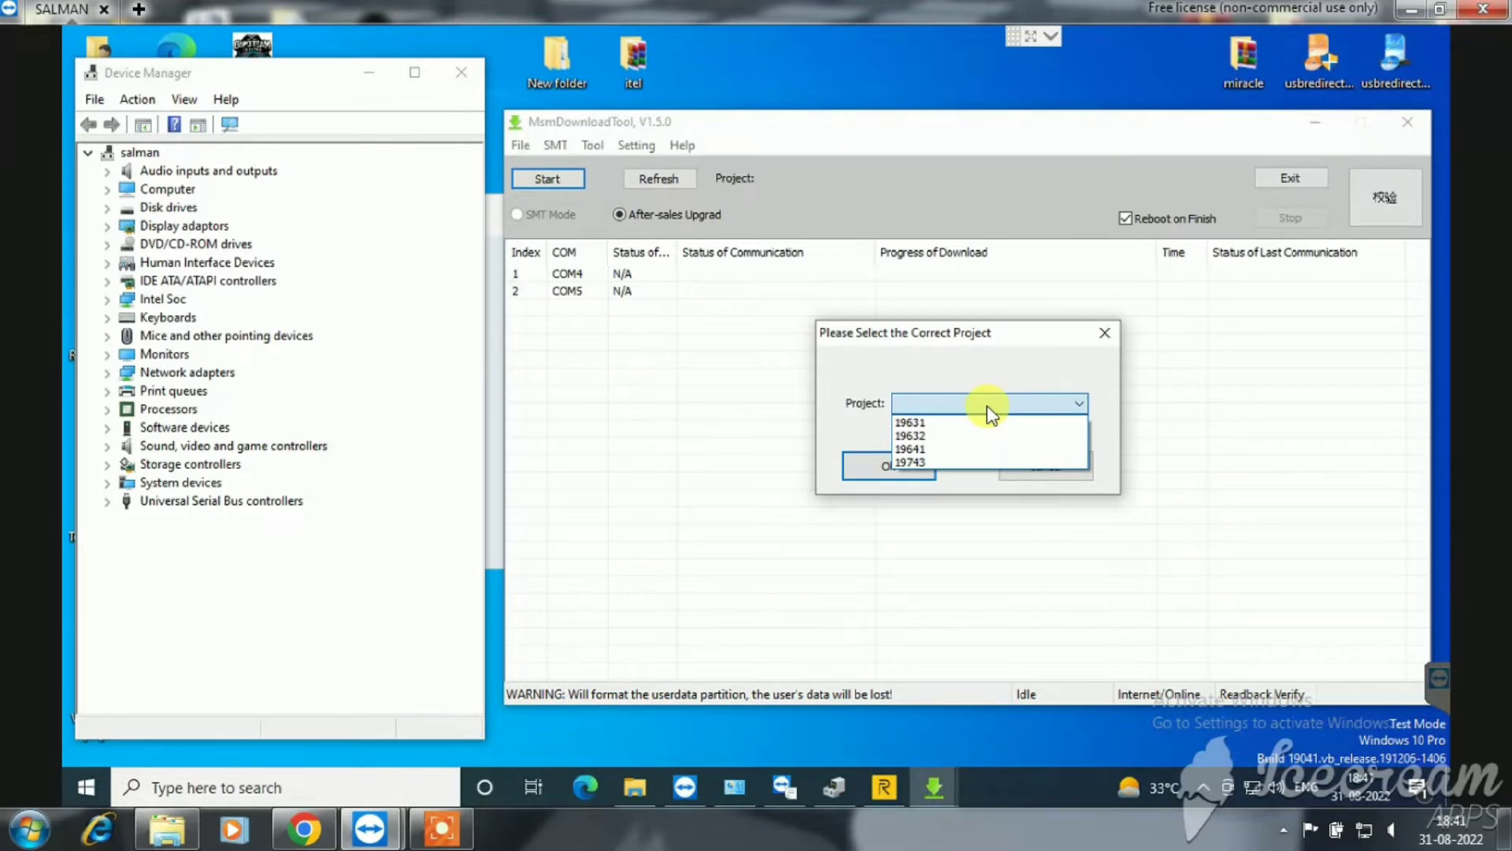
click(932, 465)
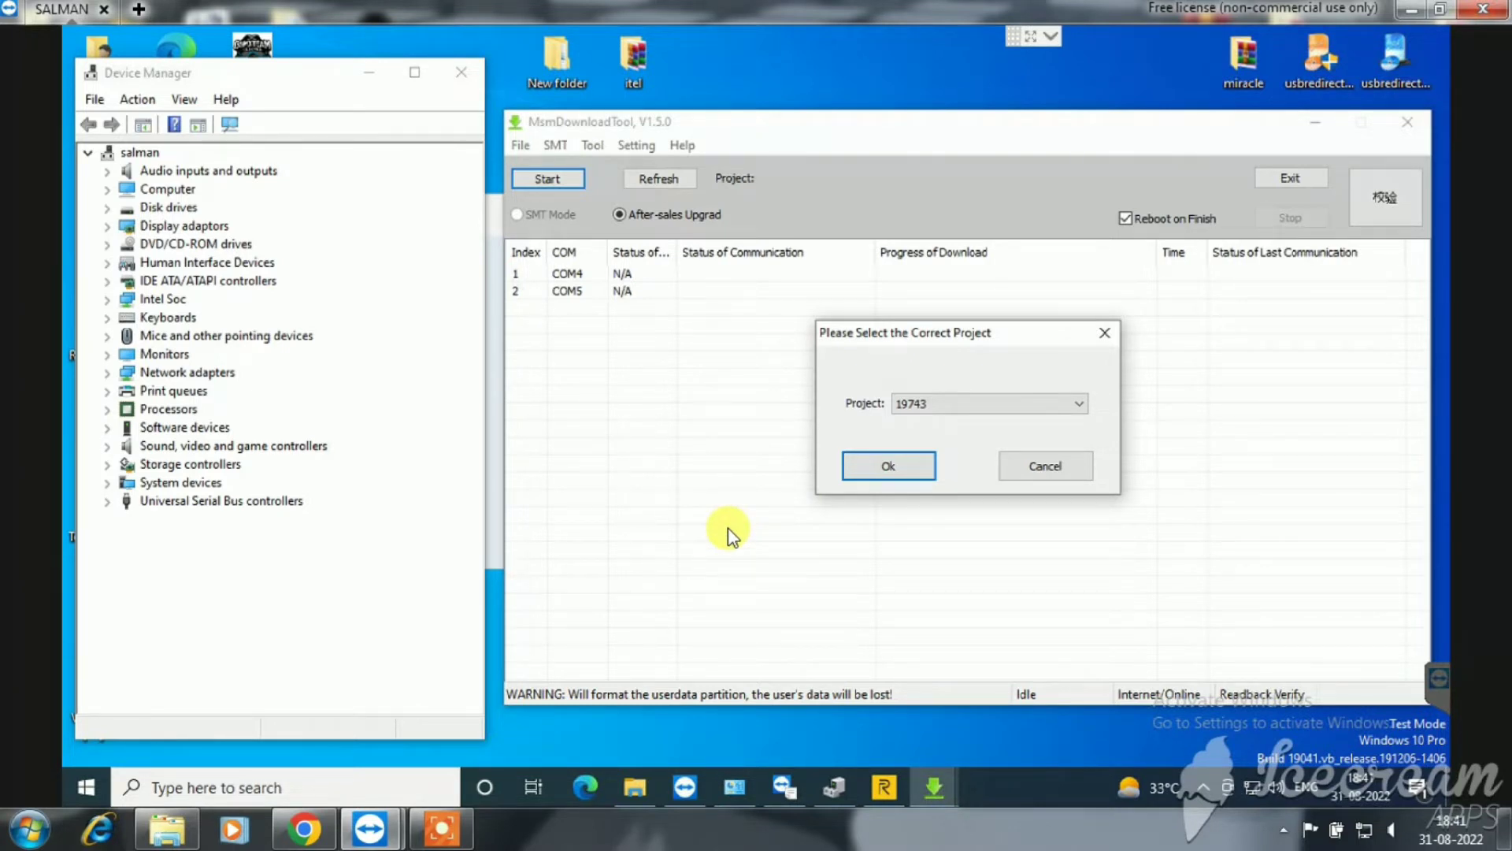
key(F6)
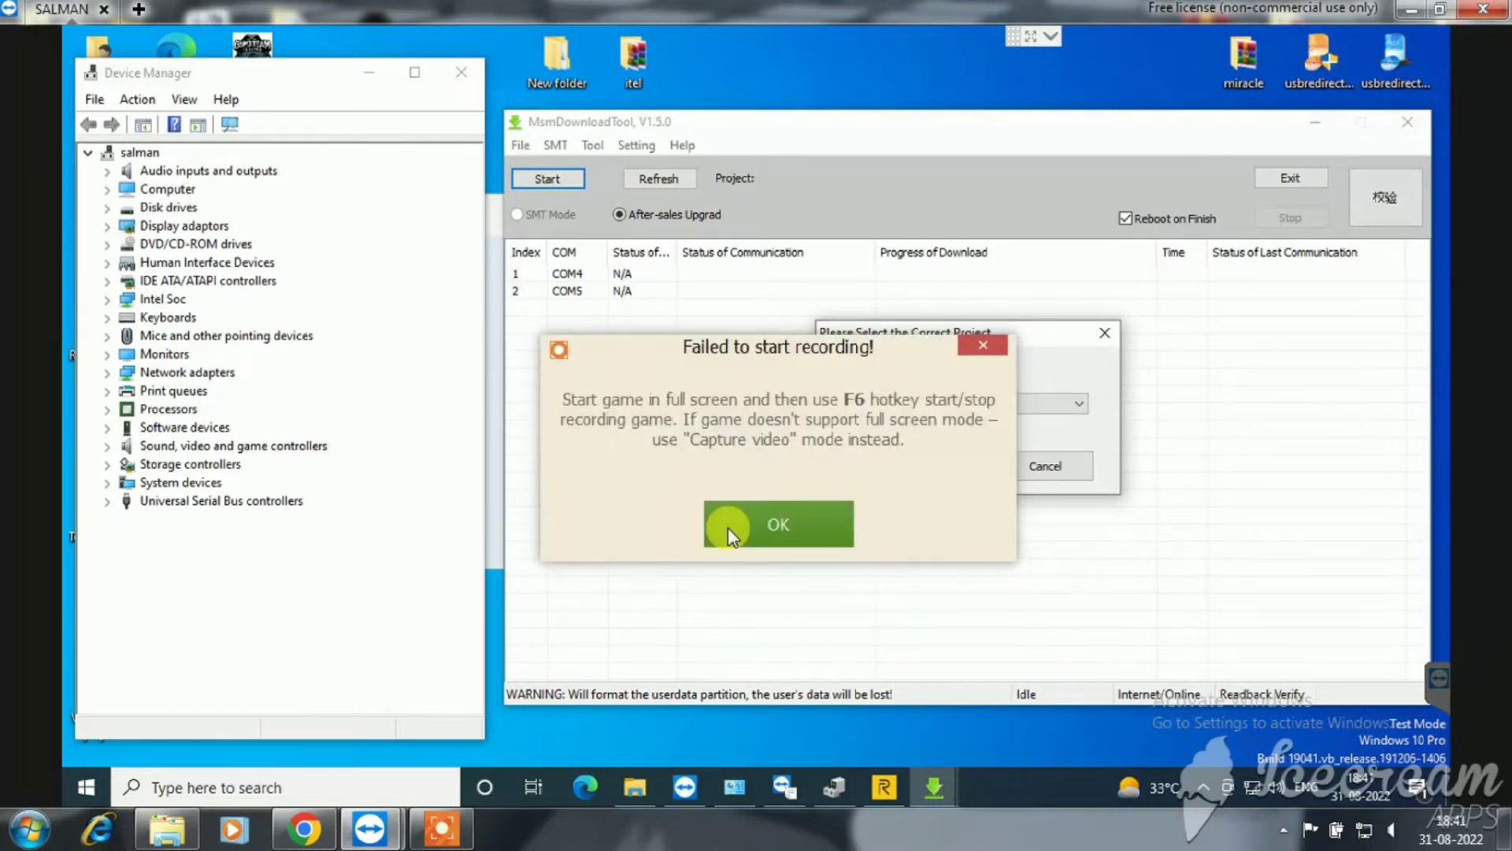
click(728, 527)
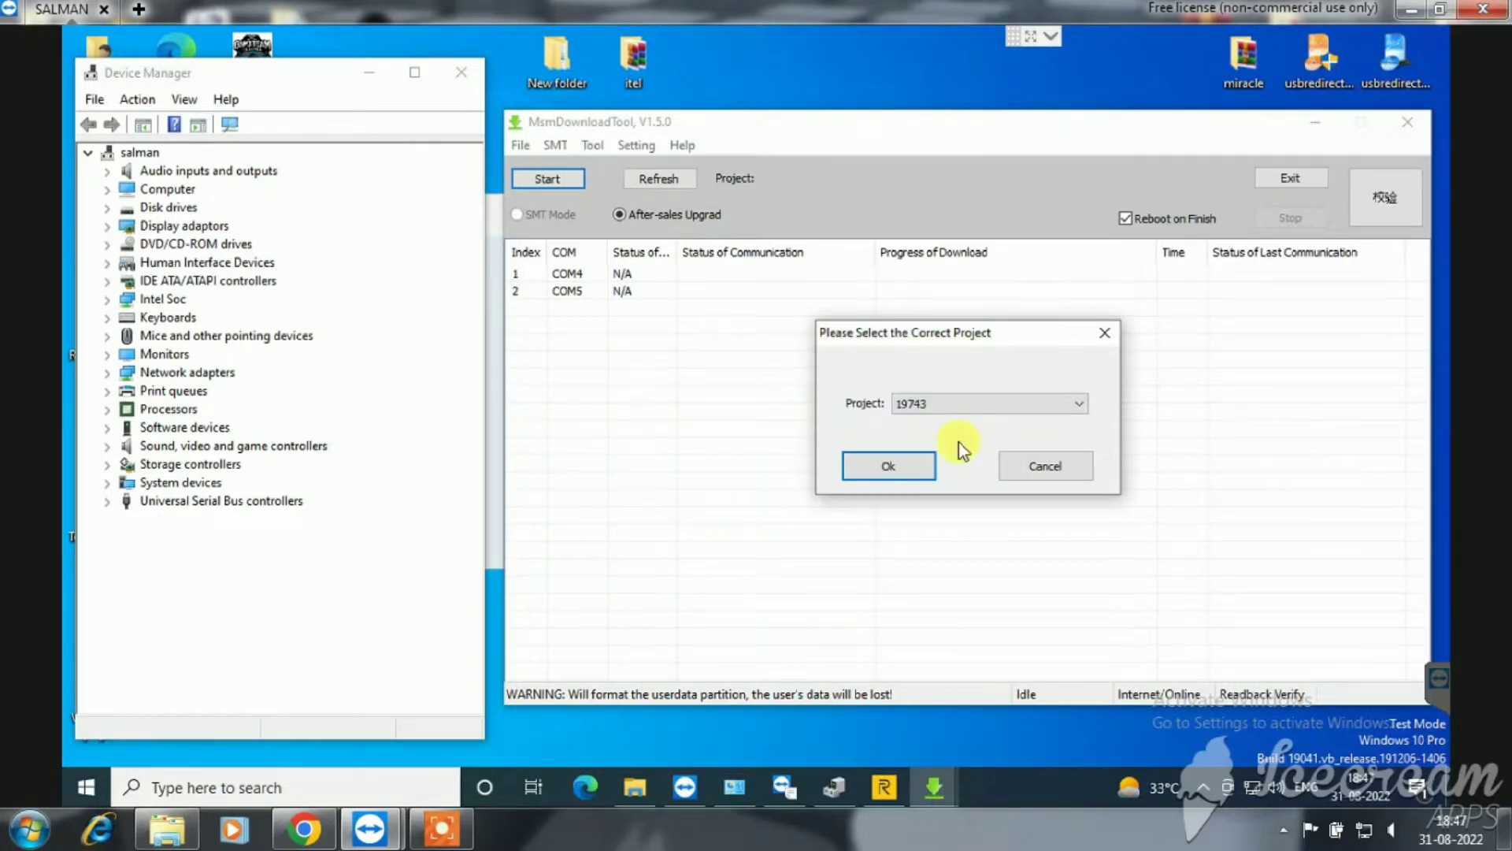
click(912, 465)
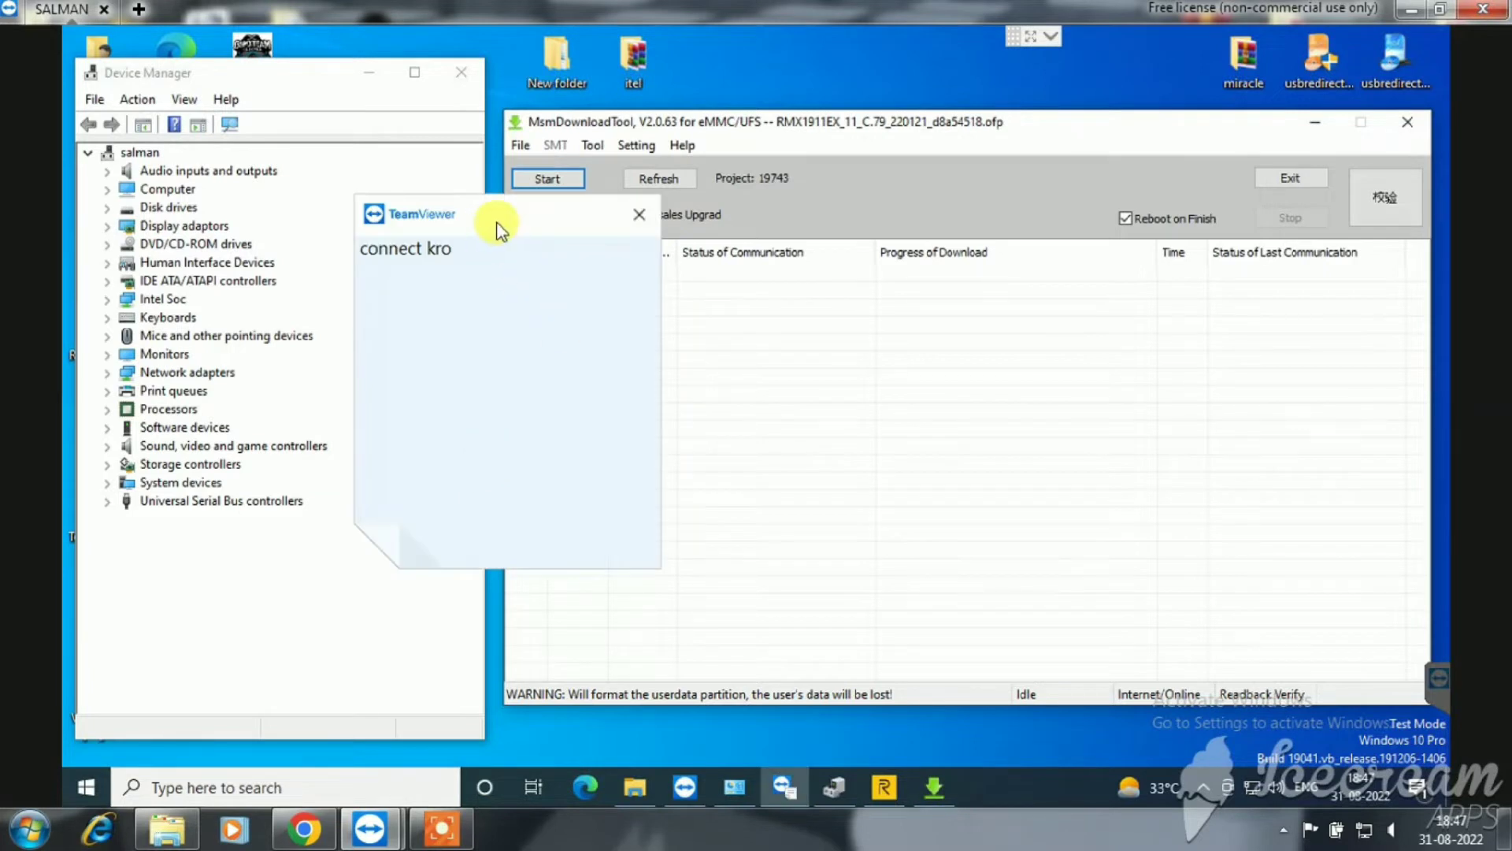
- Refresh the COM port list and start the download for project 19743, agreeing to format the userdata partition
click(772, 421)
click(550, 173)
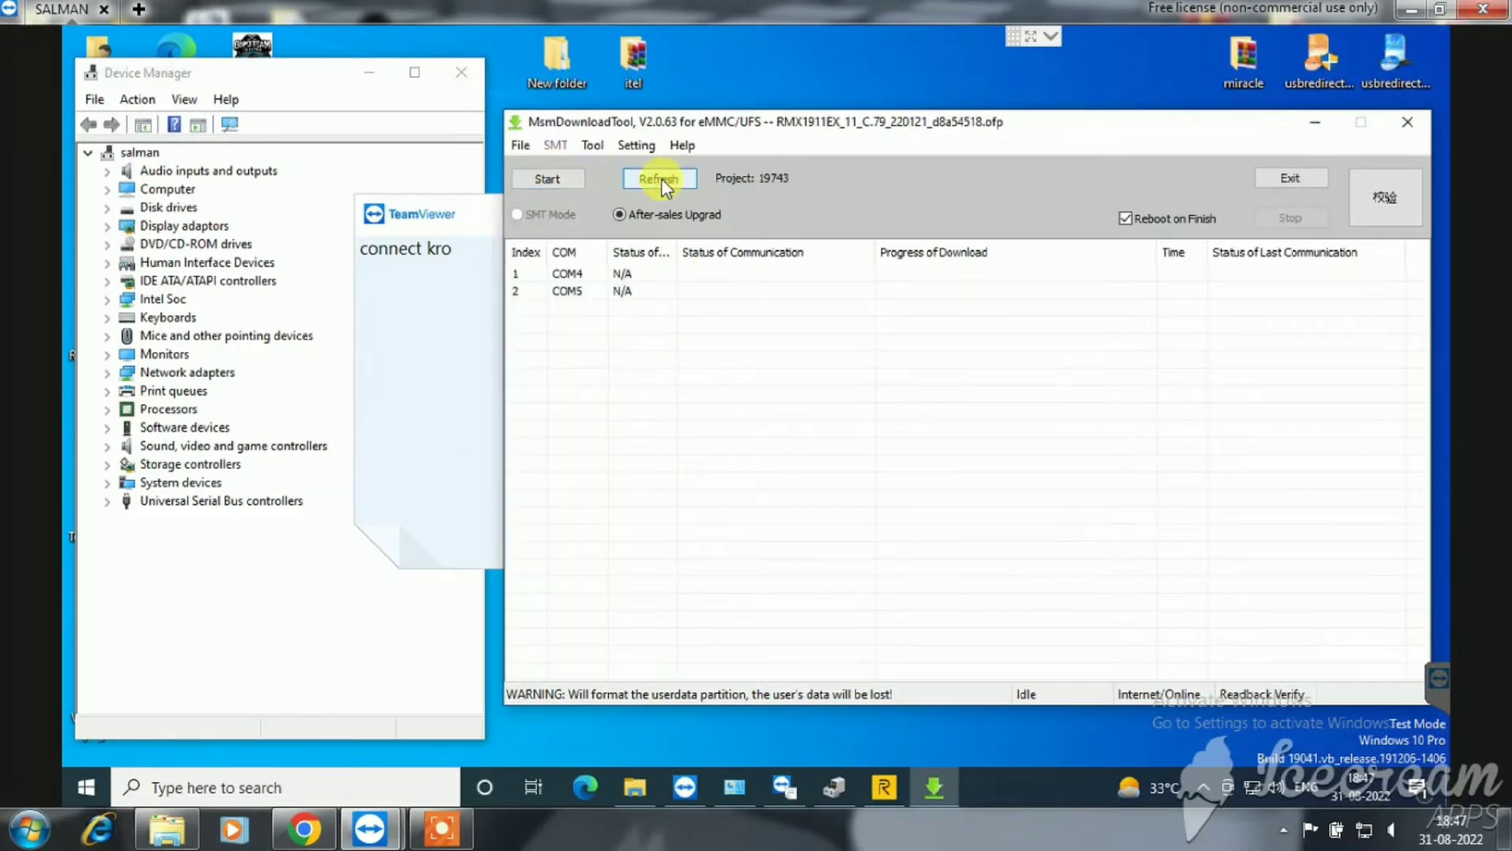
click(551, 178)
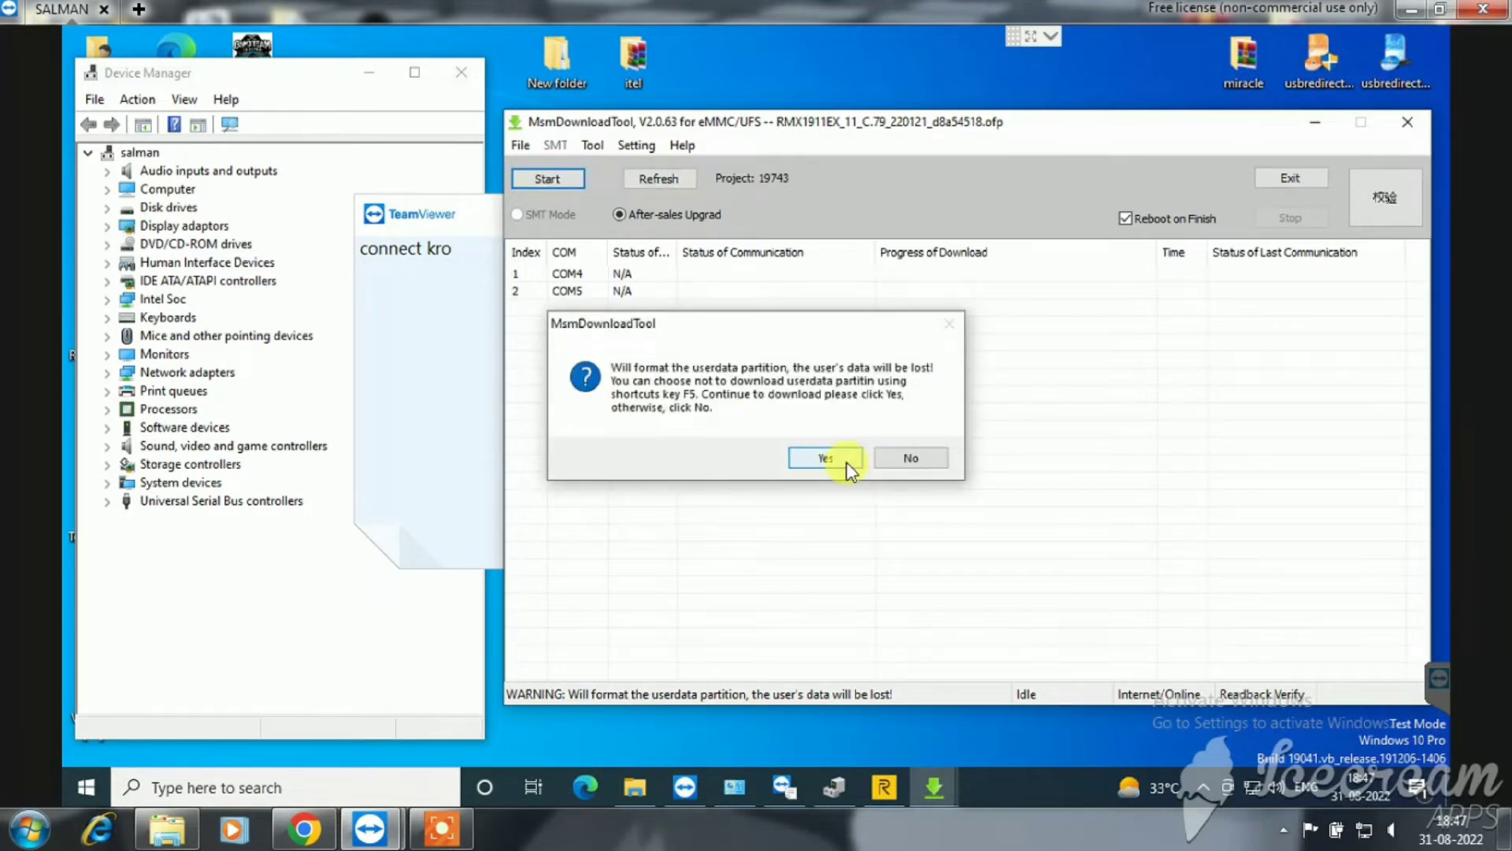
click(908, 459)
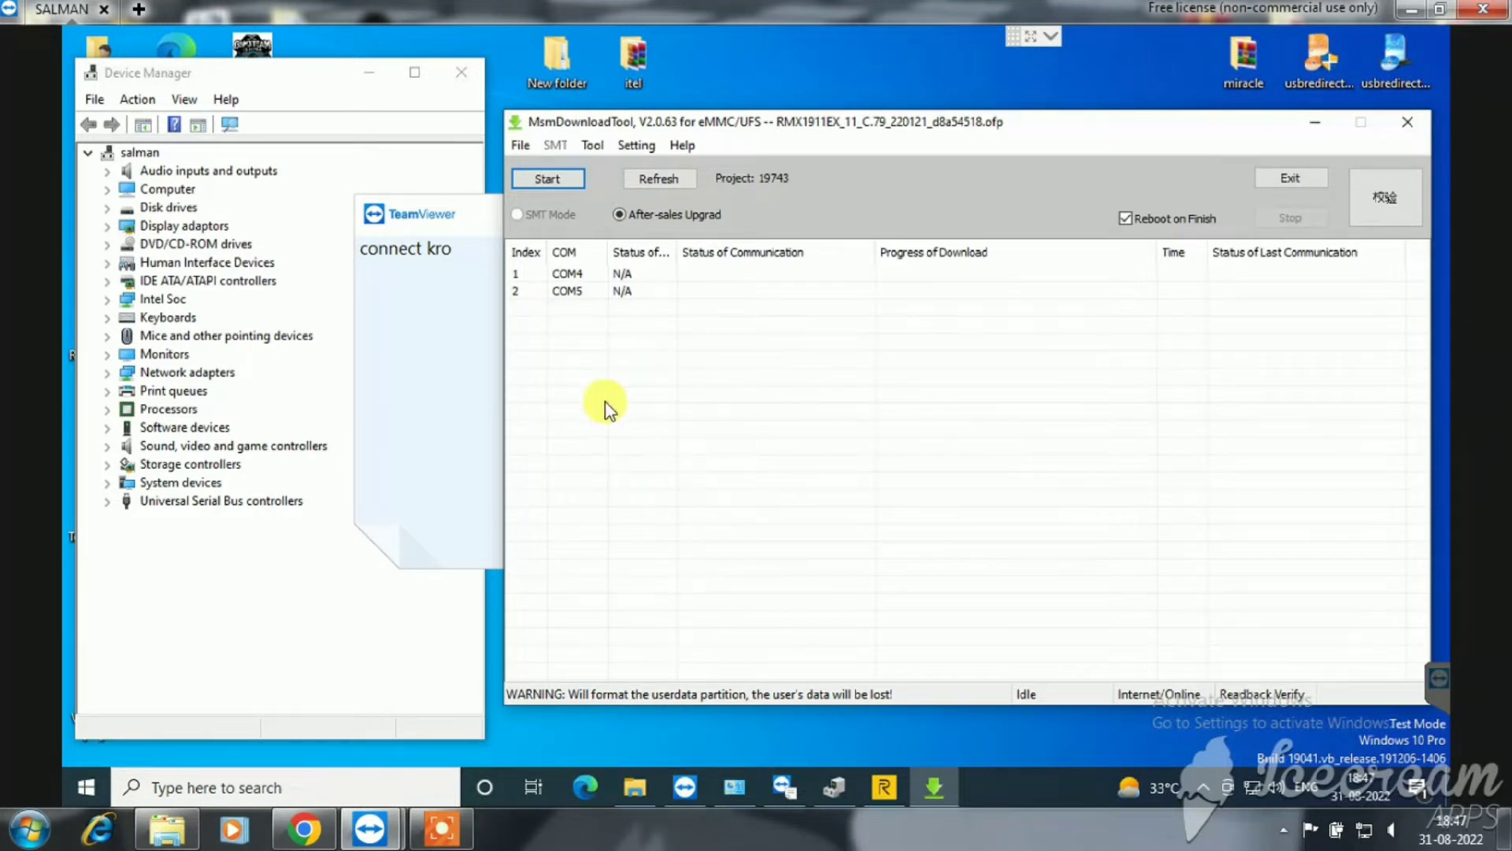
click(547, 179)
click(819, 465)
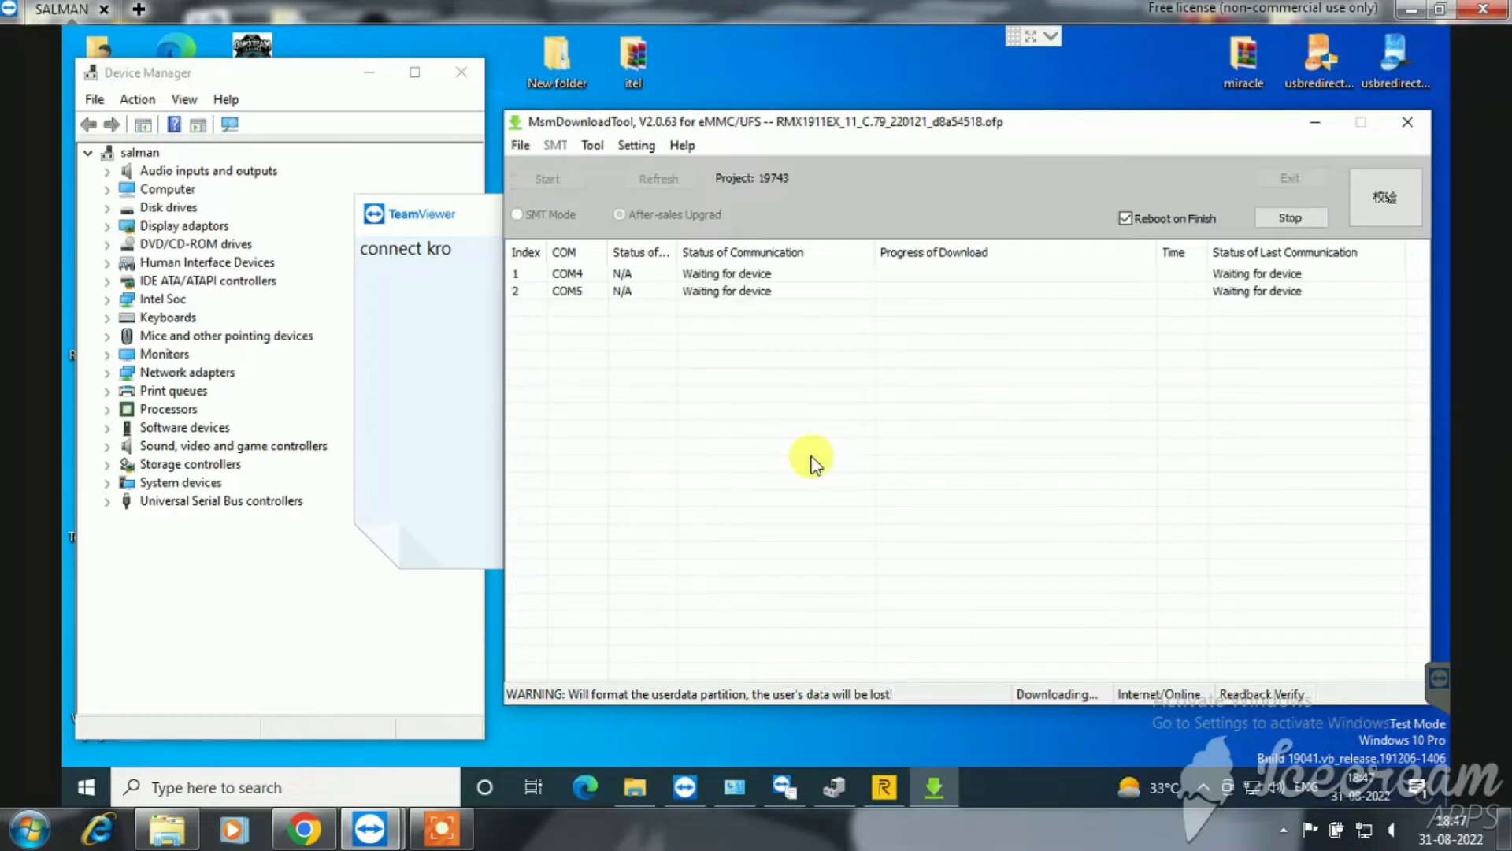
- Replace the text of the TeamViewer note with "reconnect"
drag(454, 249, 361, 257)
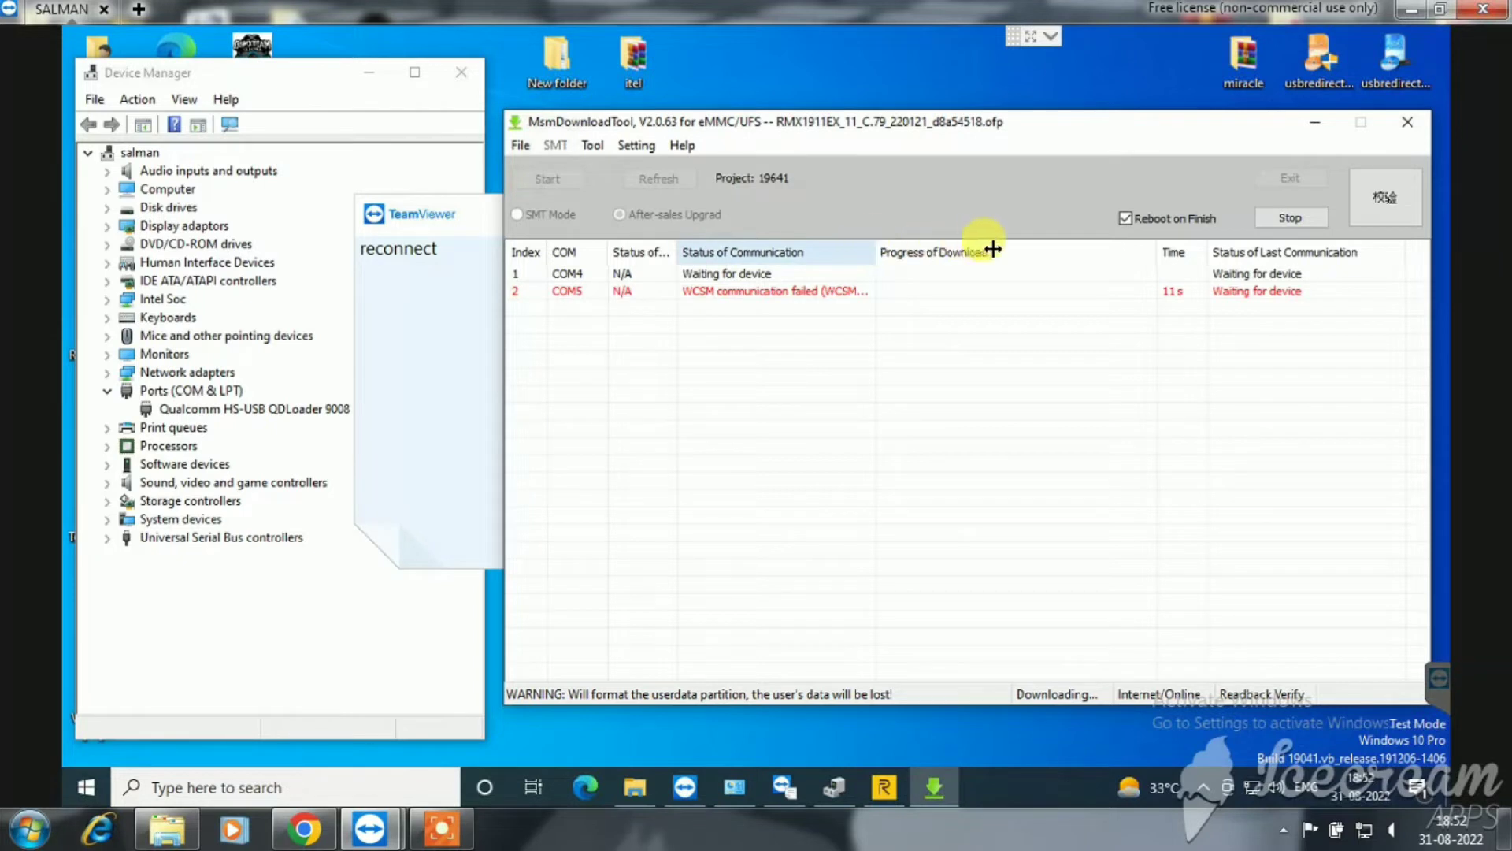
- Widen the Status of Communication column so the full COM5 message can be read
drag(992, 248, 1011, 244)
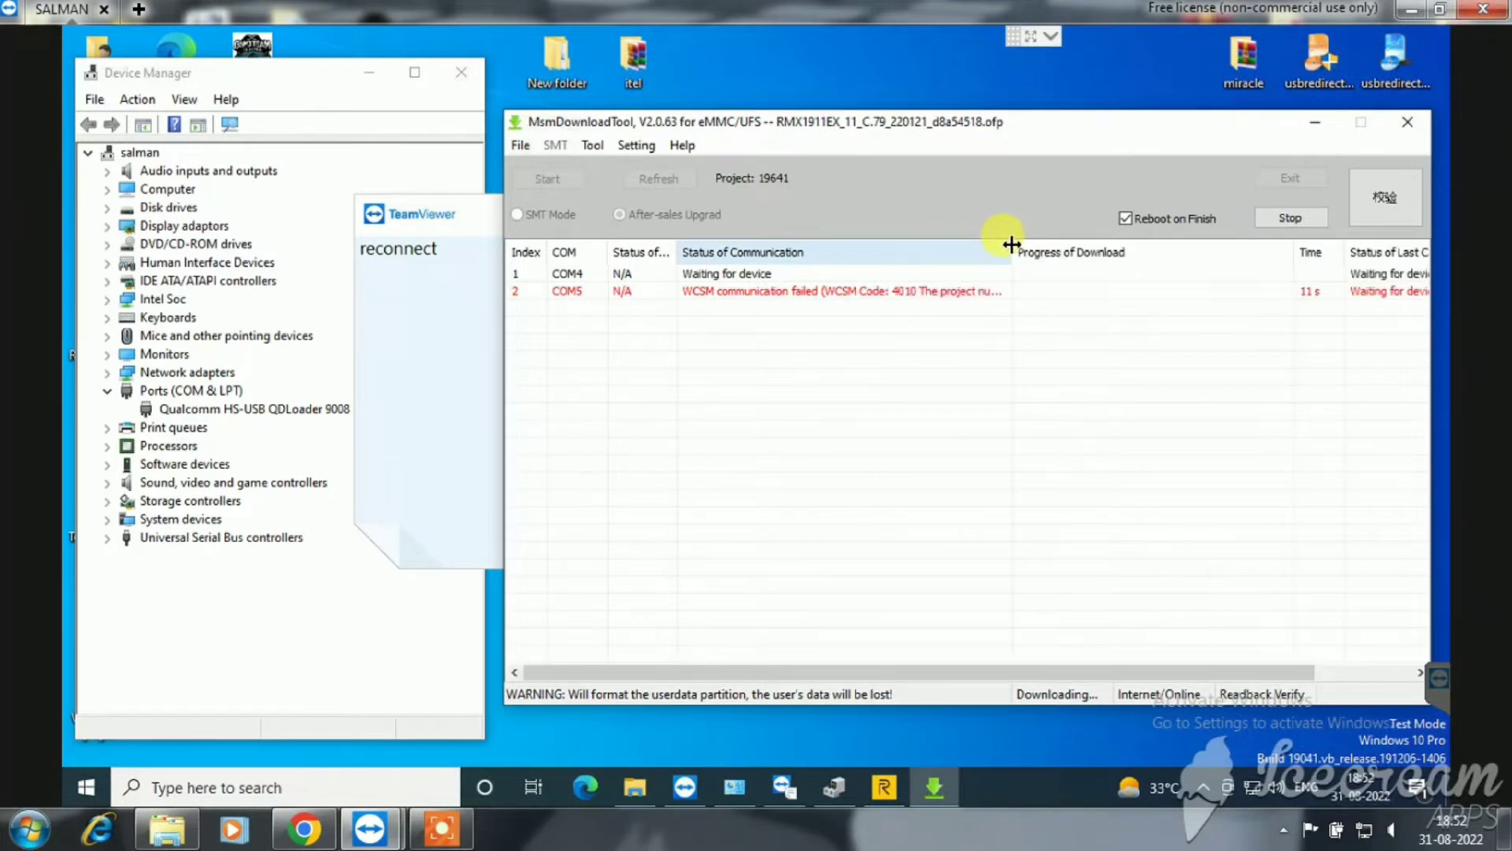
drag(1012, 244, 1152, 246)
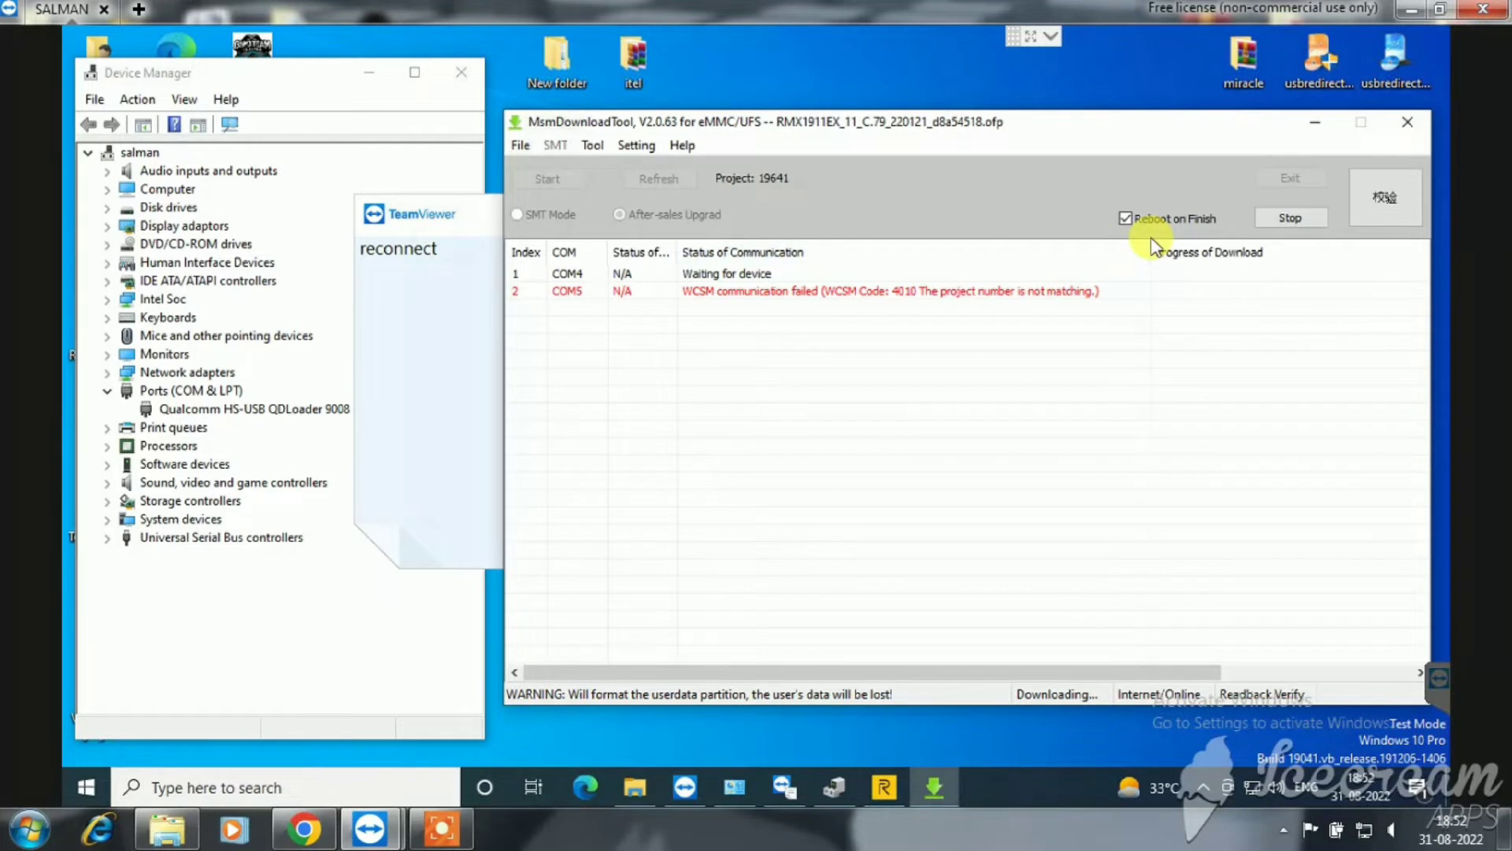
- Stop the running download so that the firmware file can be reopened
click(523, 148)
click(559, 169)
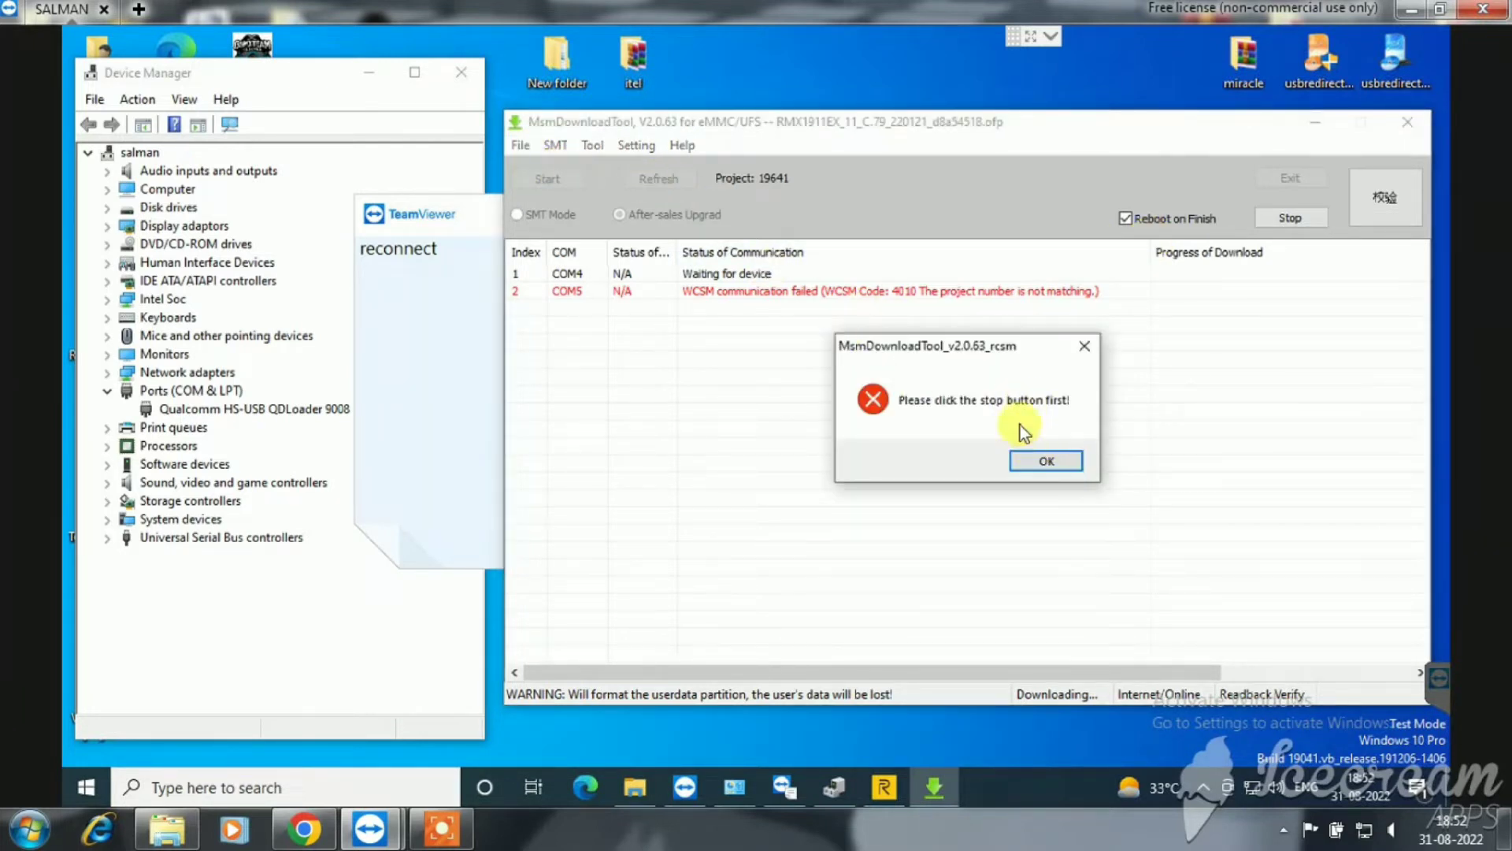
click(1085, 346)
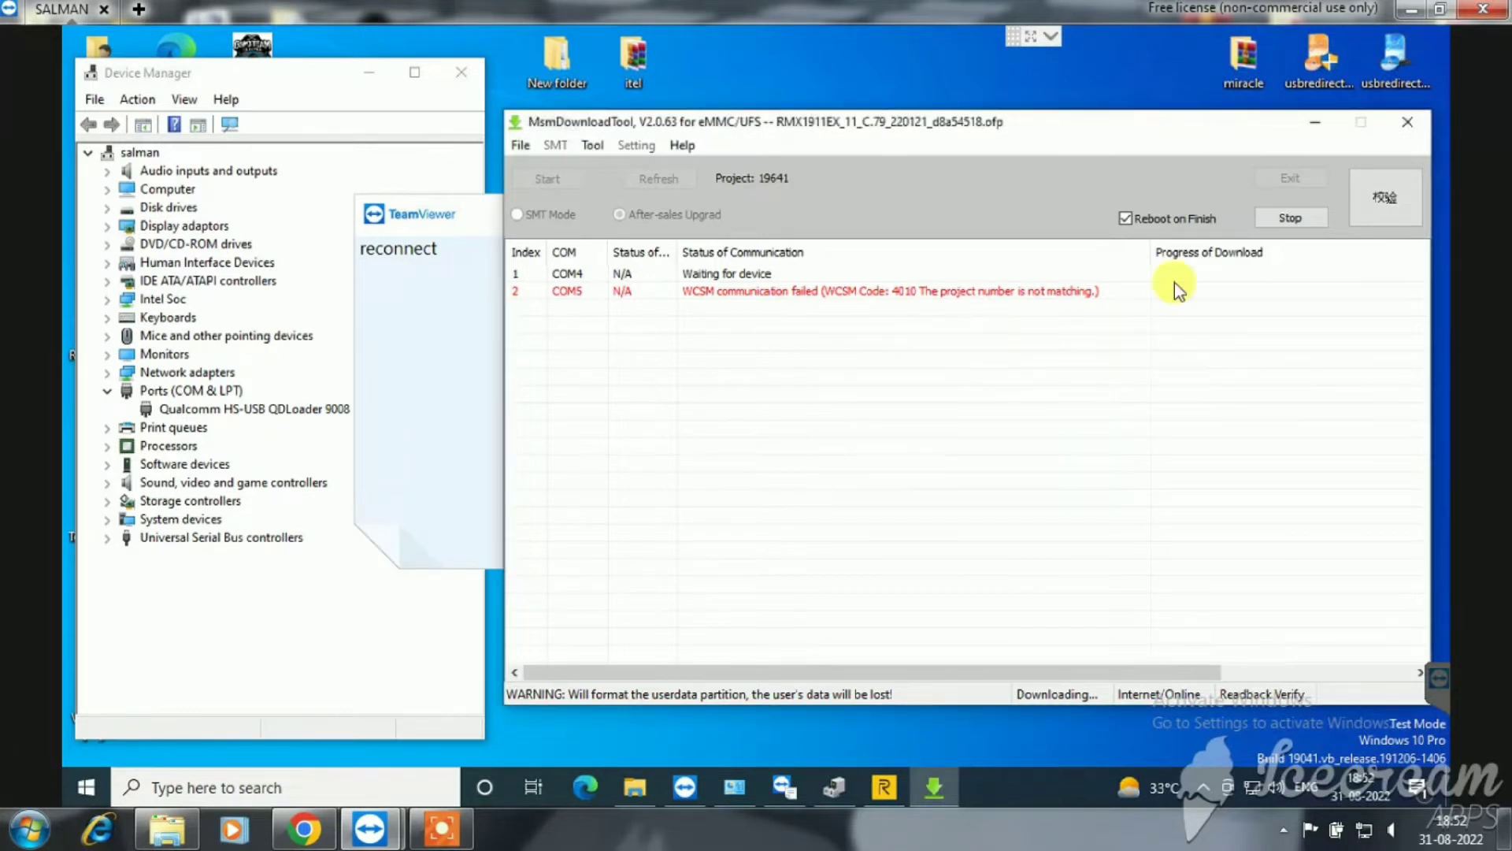
click(1286, 220)
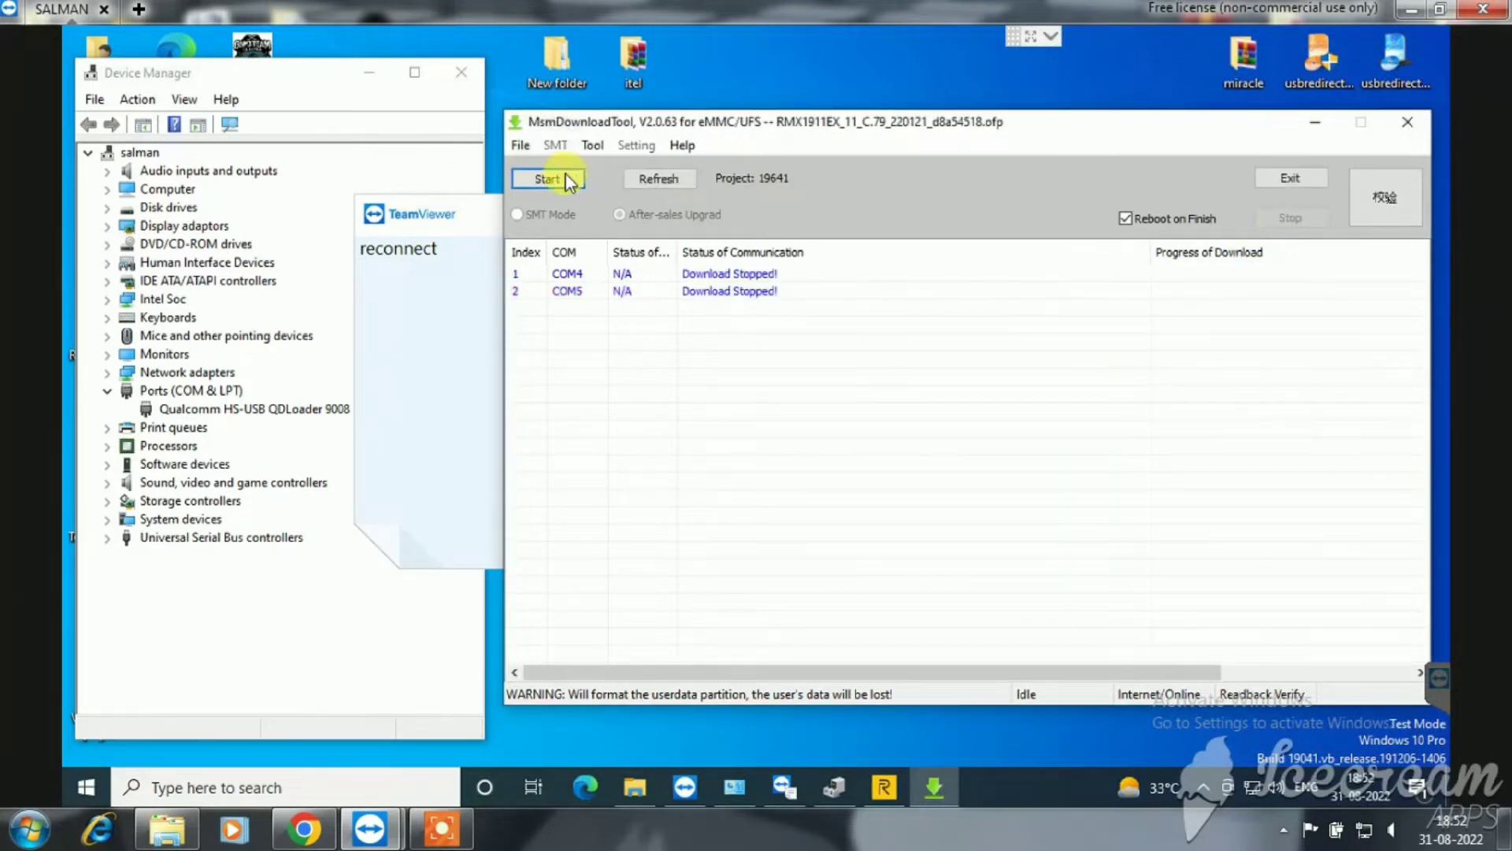
- Reopen the RMX1911EX_11_C.79_220121_d8a54518.ofp firmware file and assign project 19632 to it
click(518, 145)
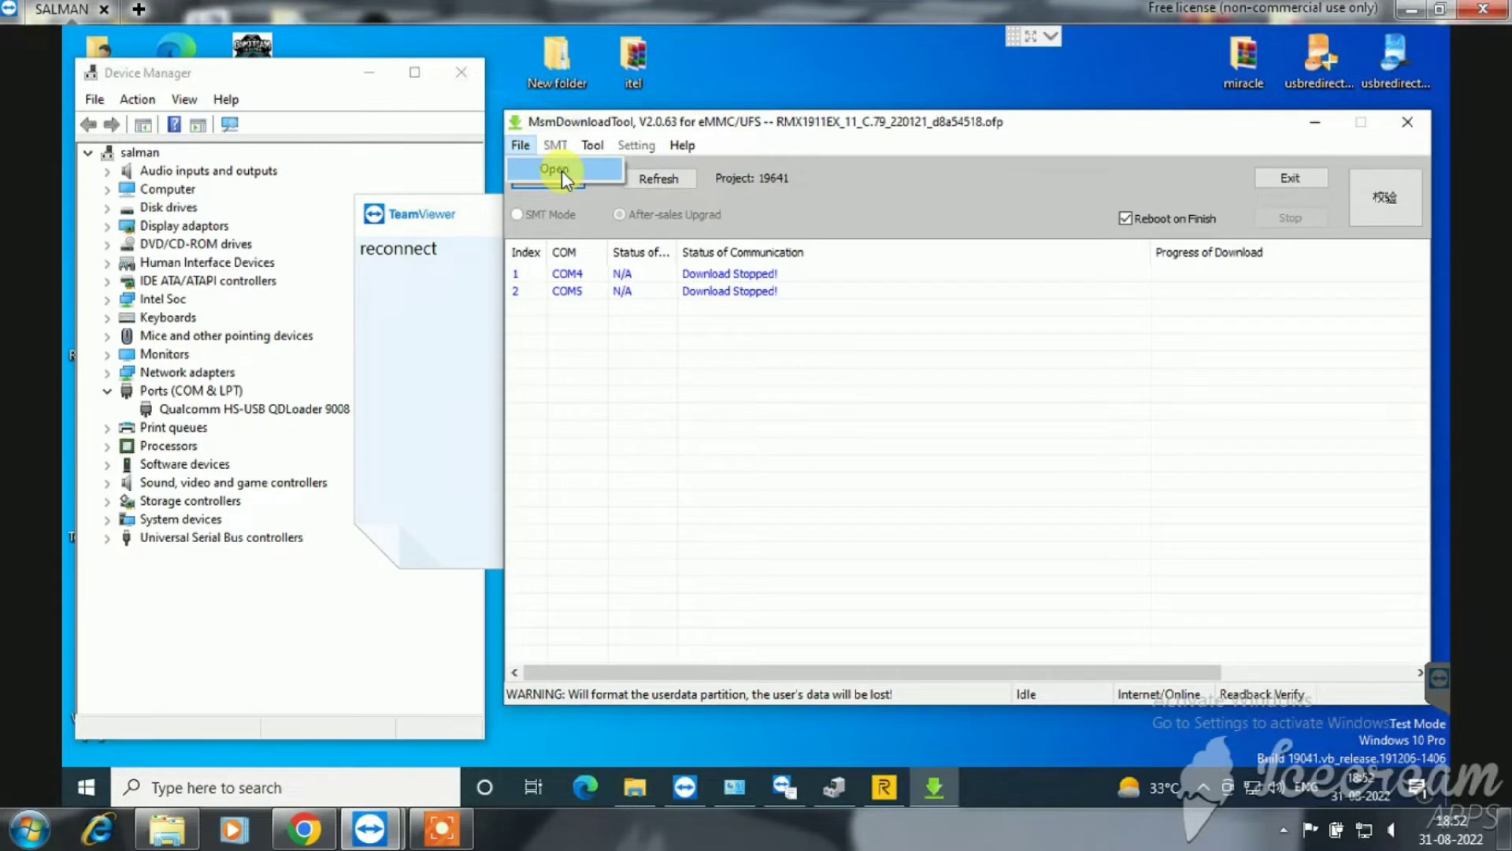
click(561, 170)
double_click(883, 294)
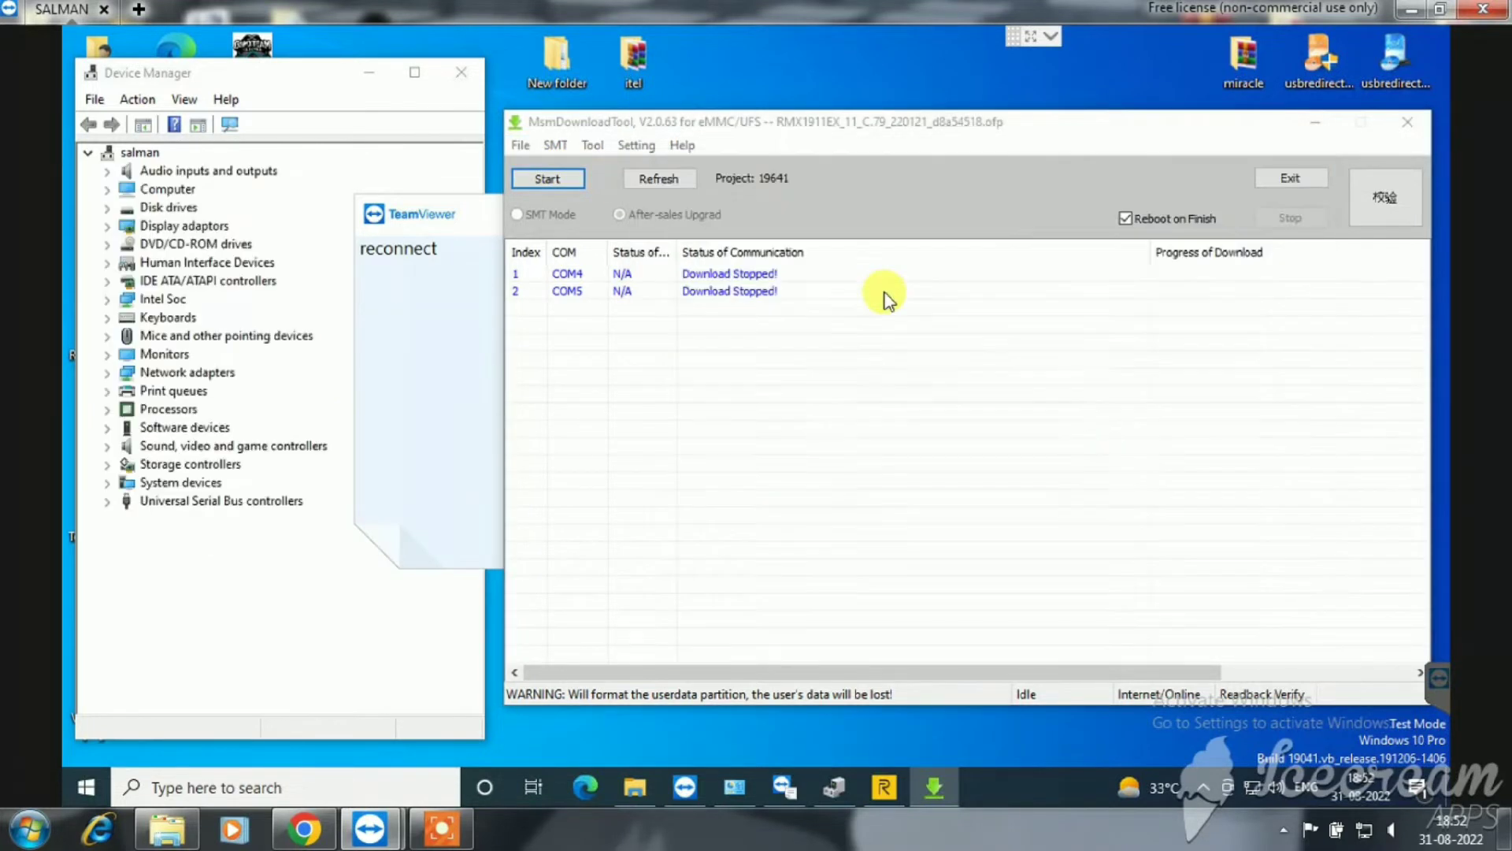
click(977, 409)
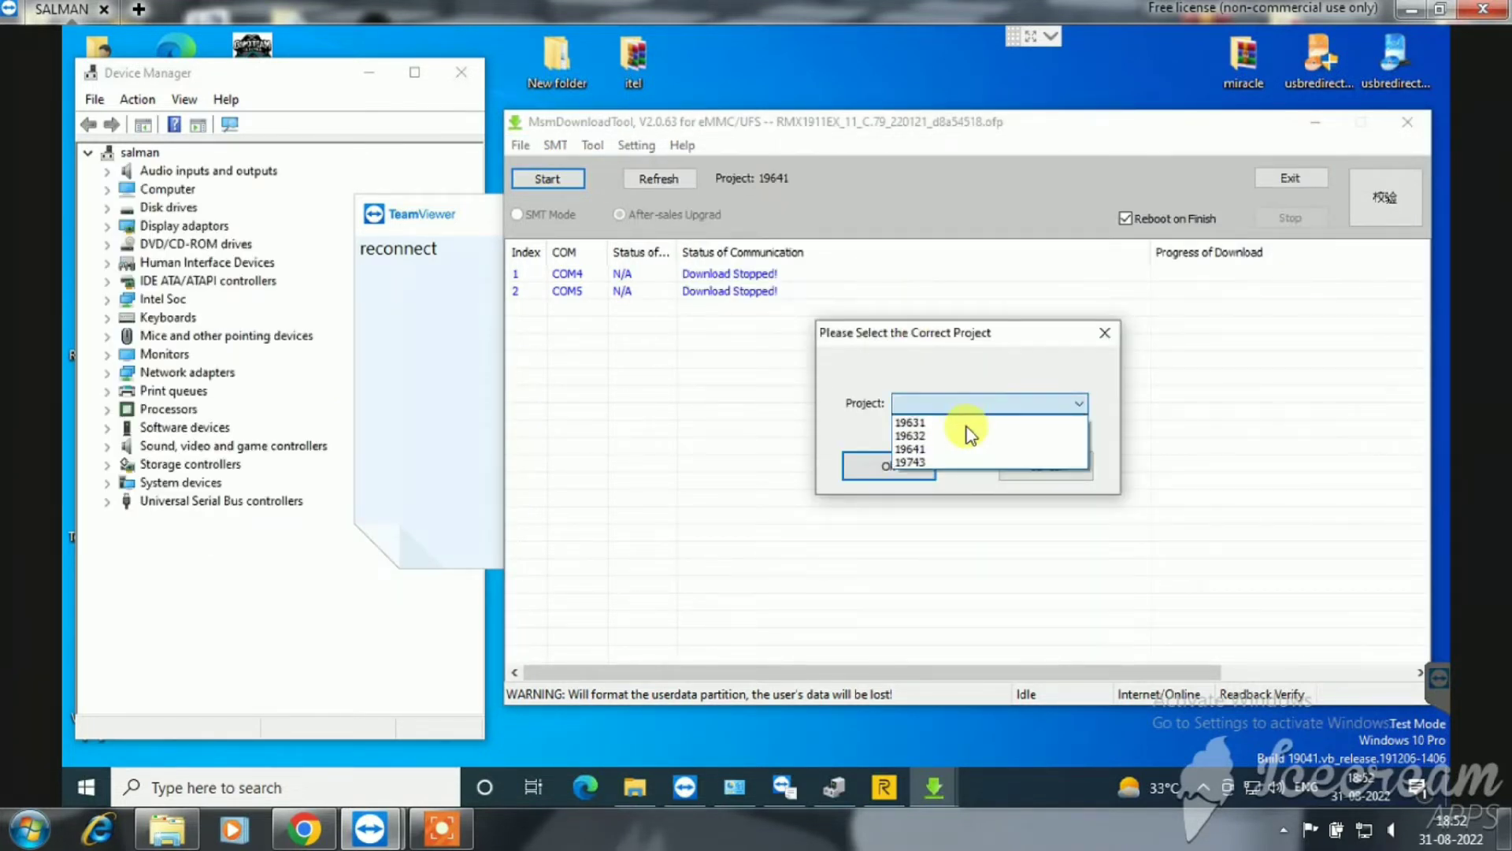
click(943, 437)
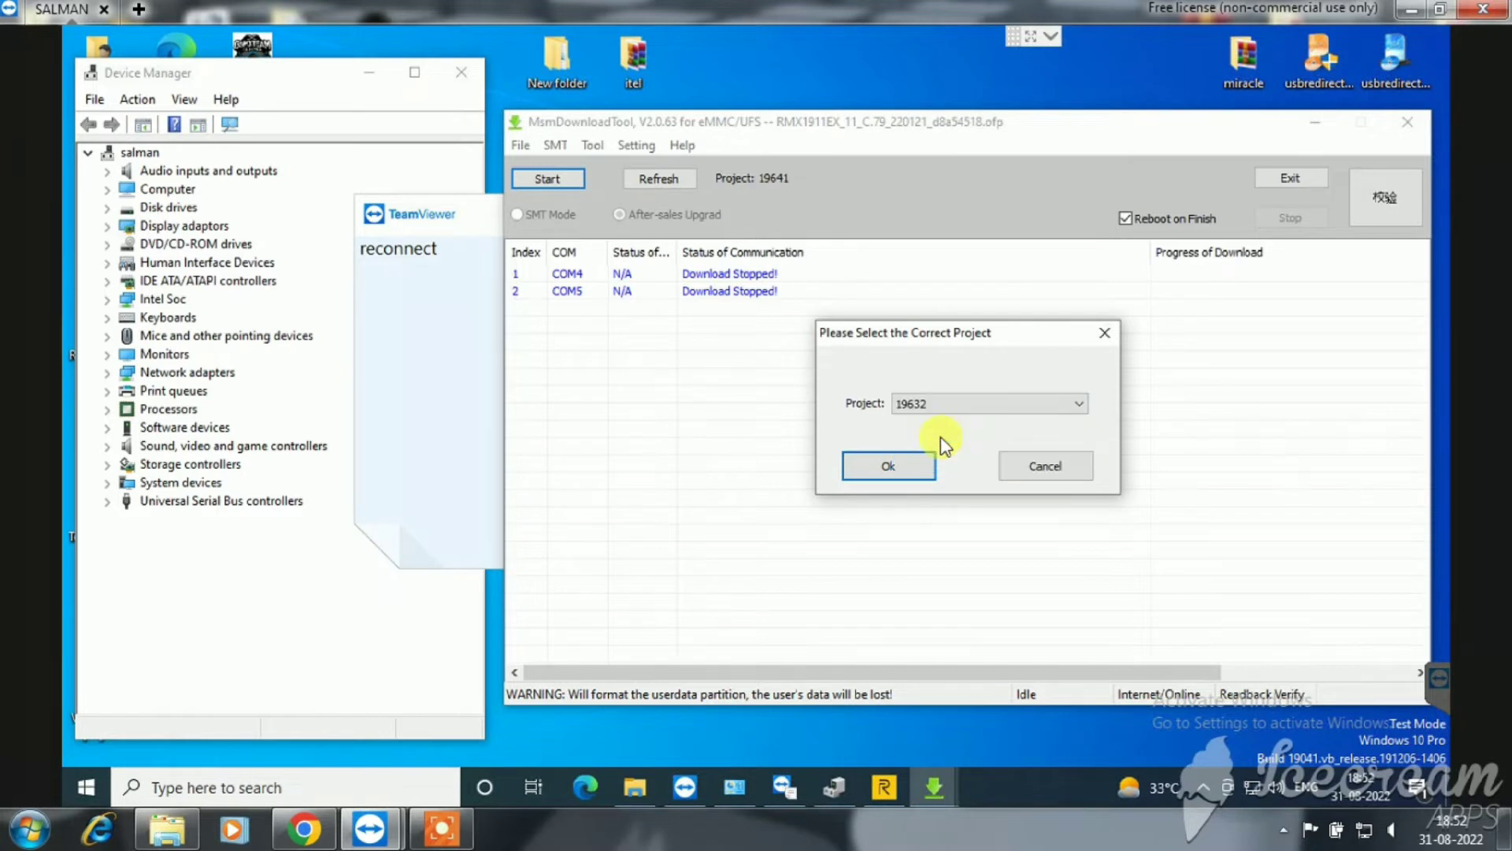
click(891, 466)
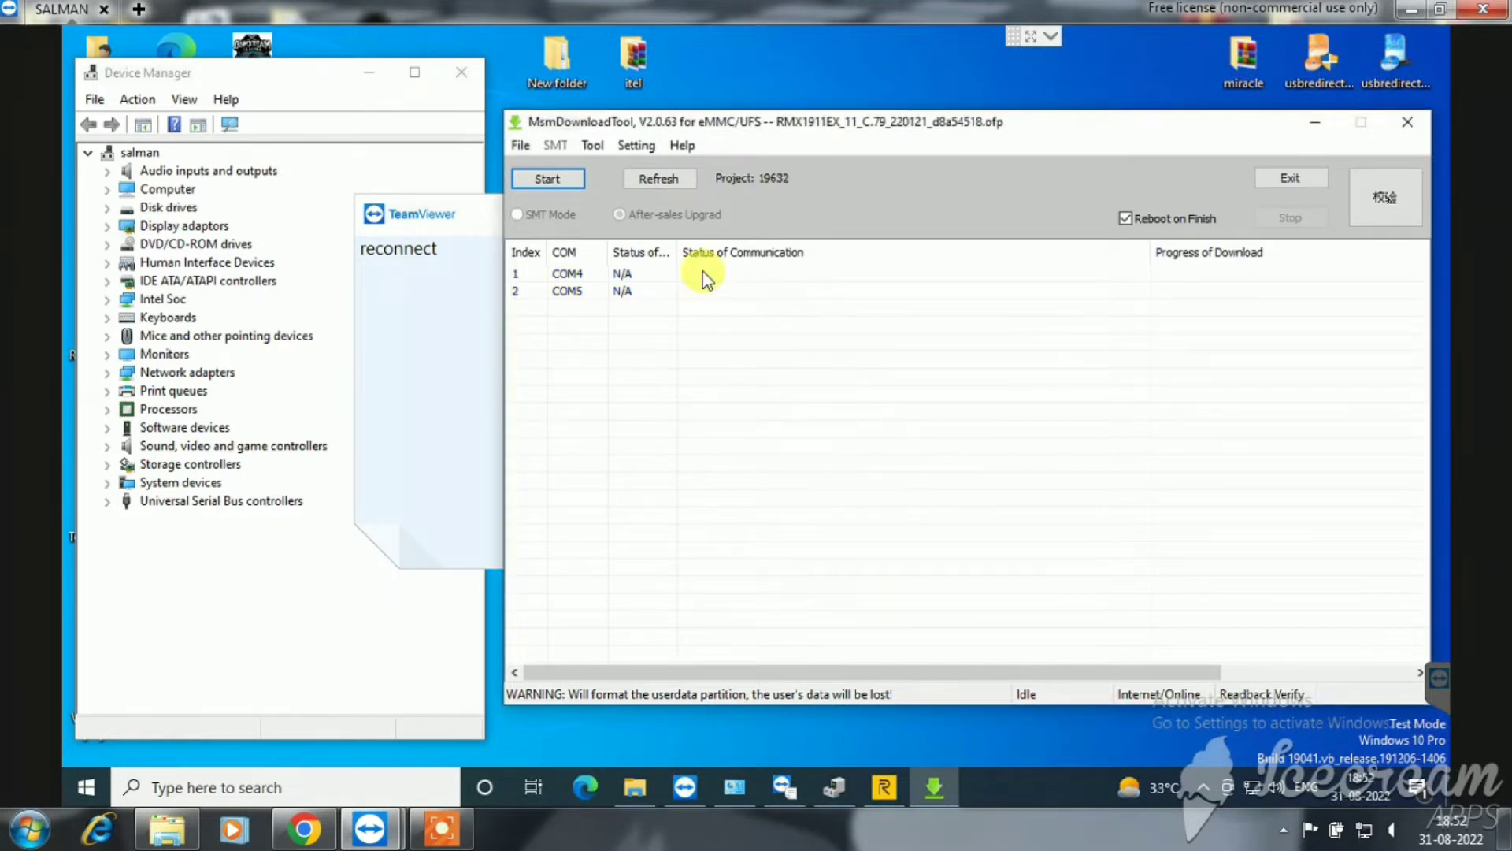
- Start the download for project 19632, agreeing to format the userdata partition, and select the COM5 entry to check its communication status
click(559, 181)
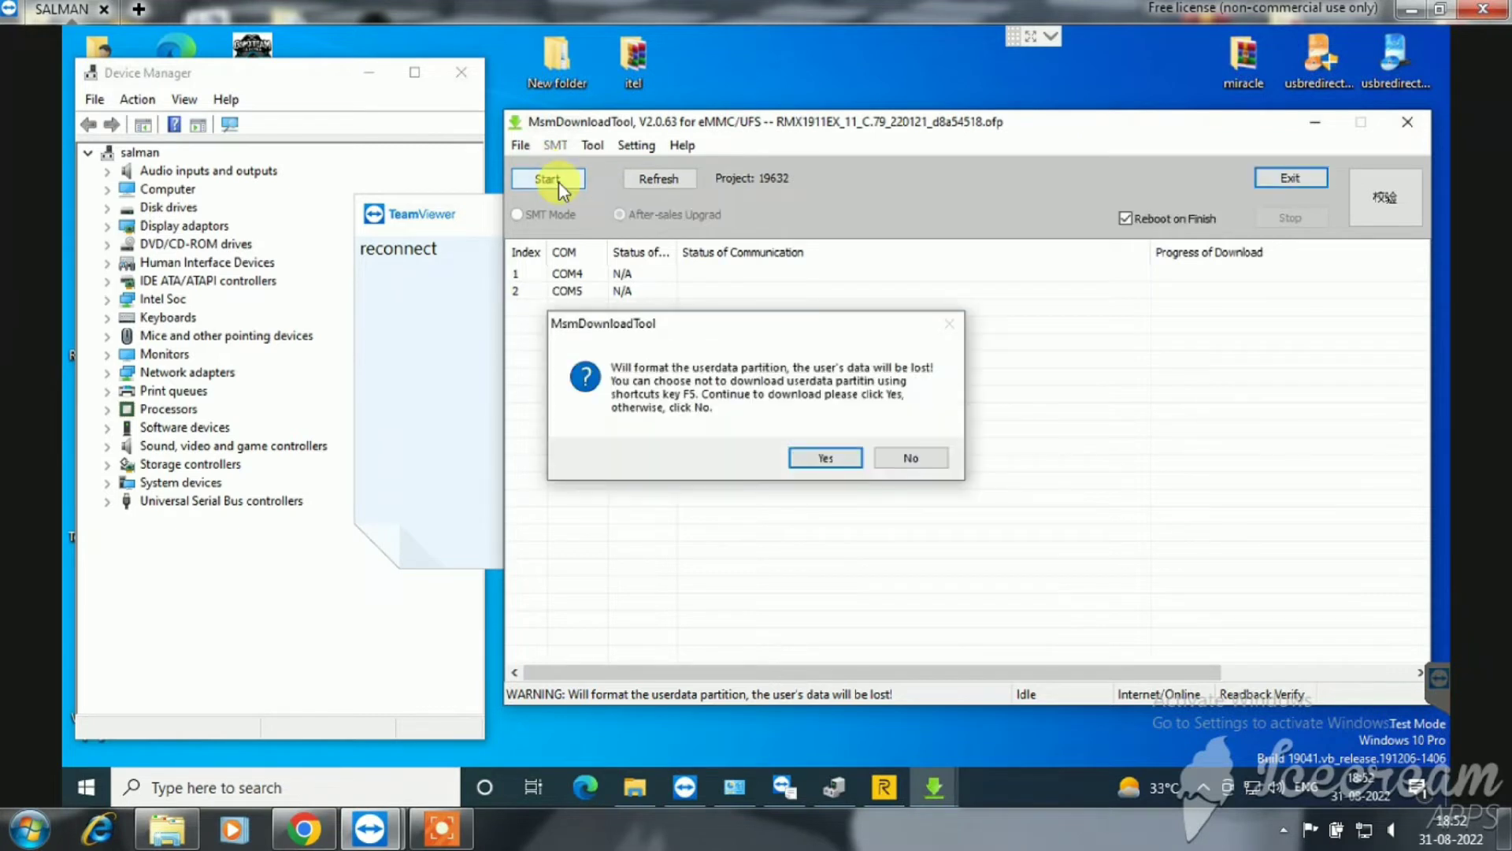
click(822, 459)
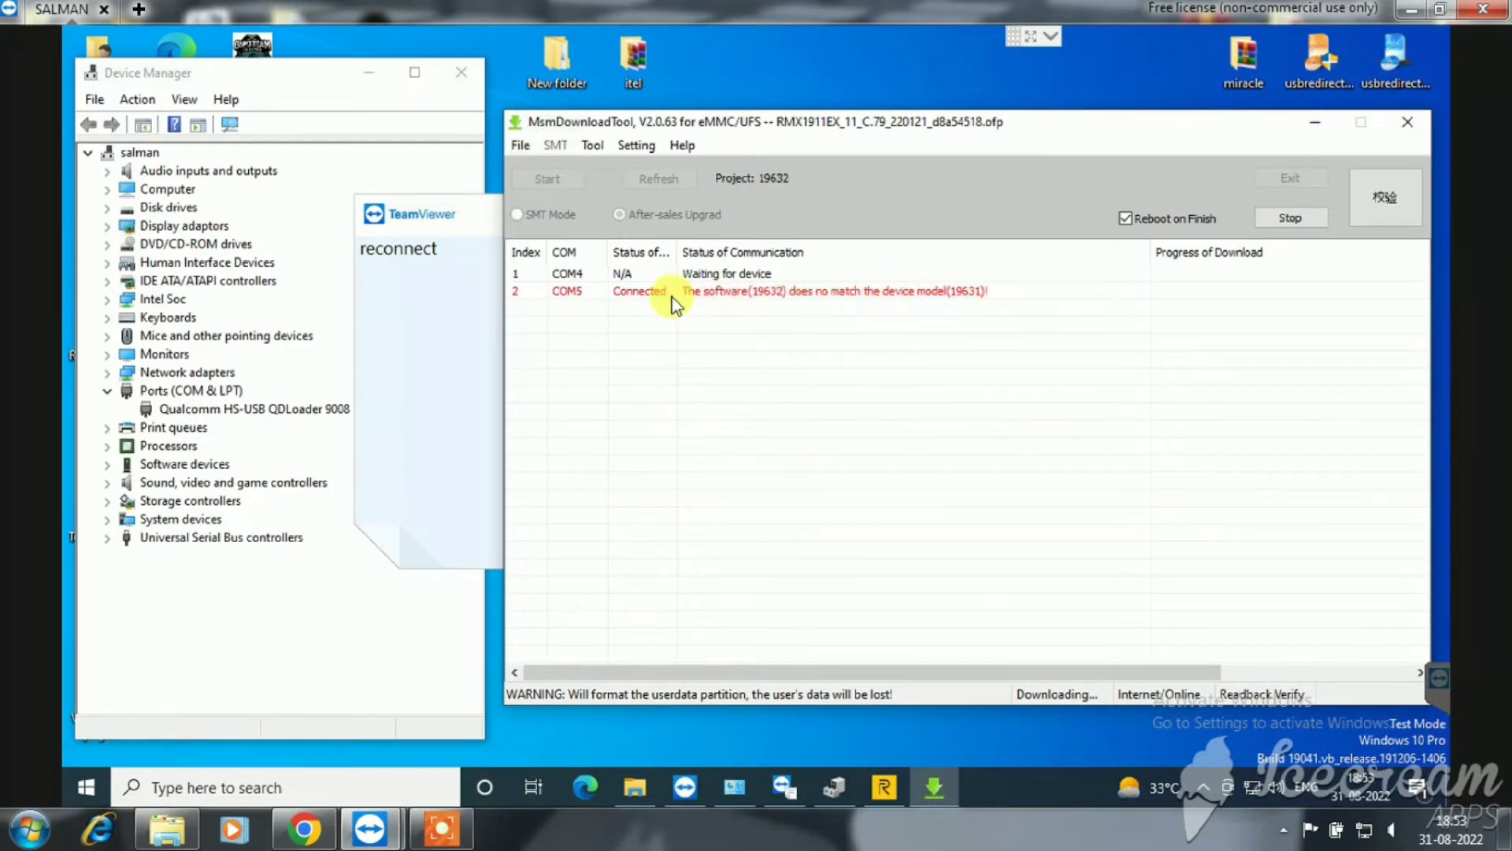
click(725, 303)
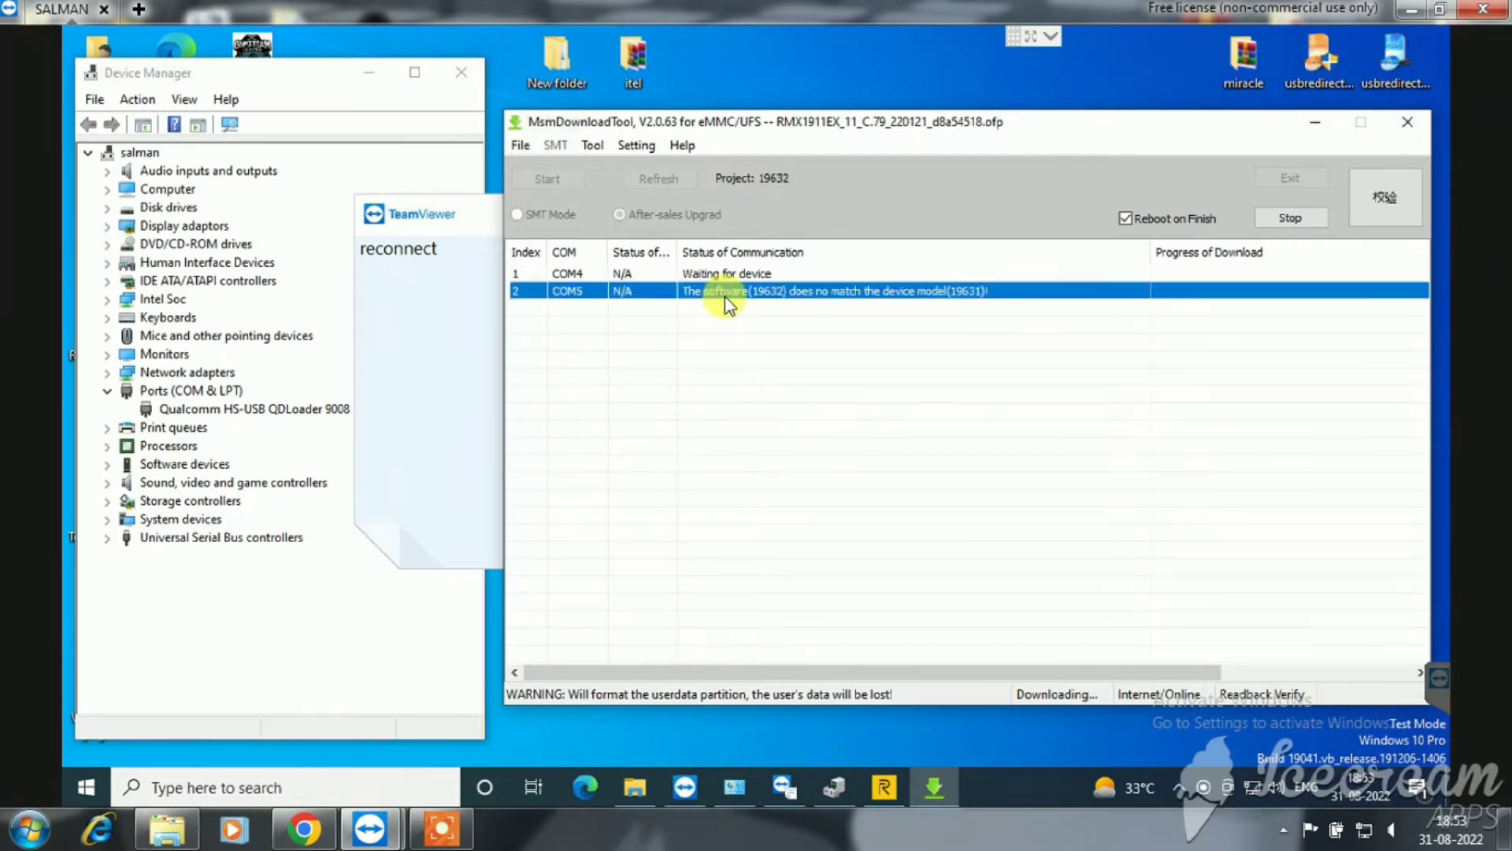
- Review the COM5 communication message about the project mismatch and stop the running download
click(871, 354)
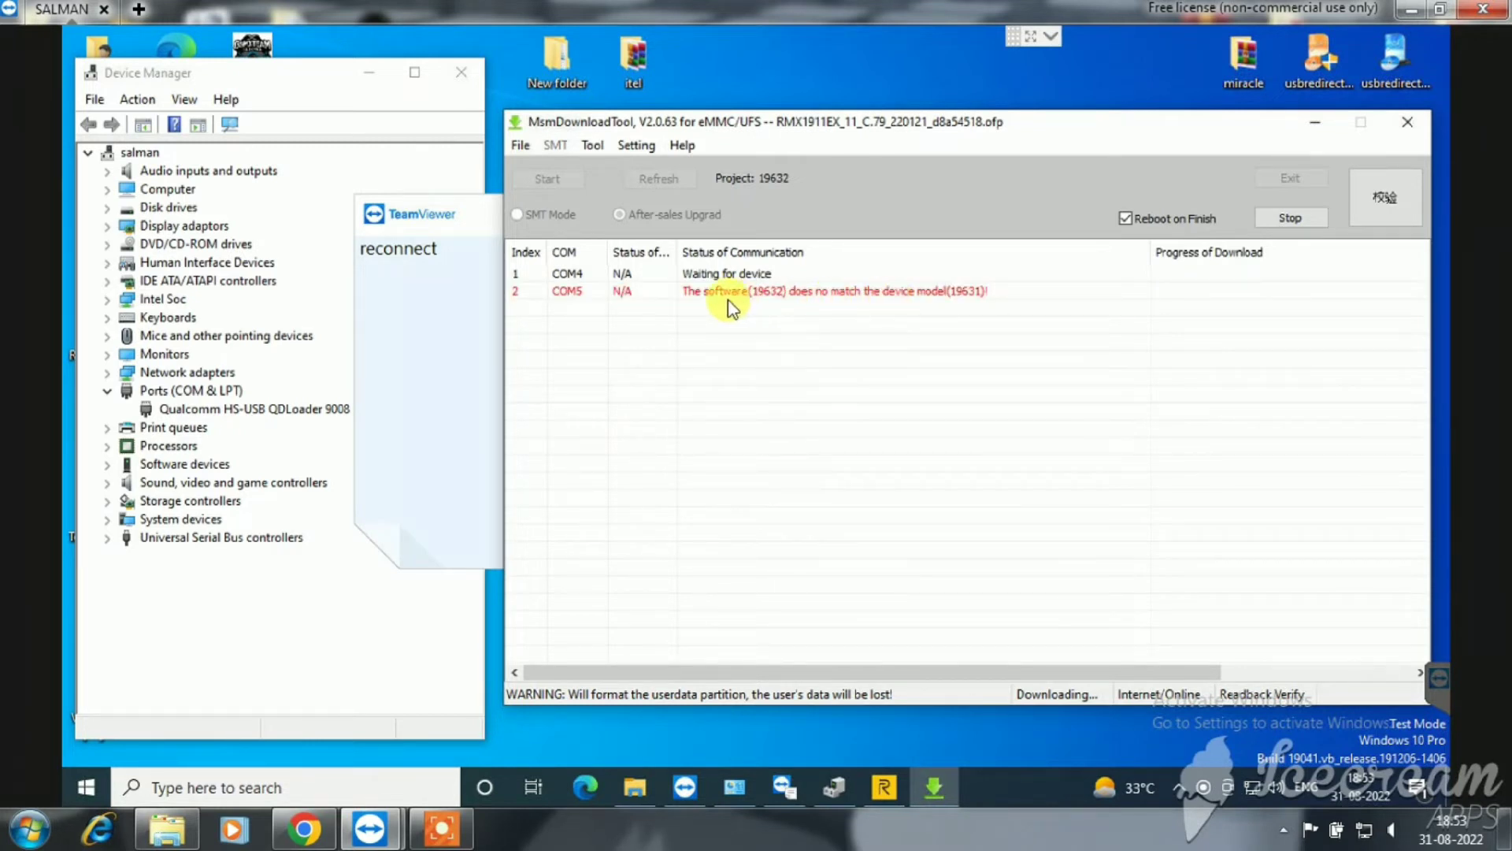
click(851, 300)
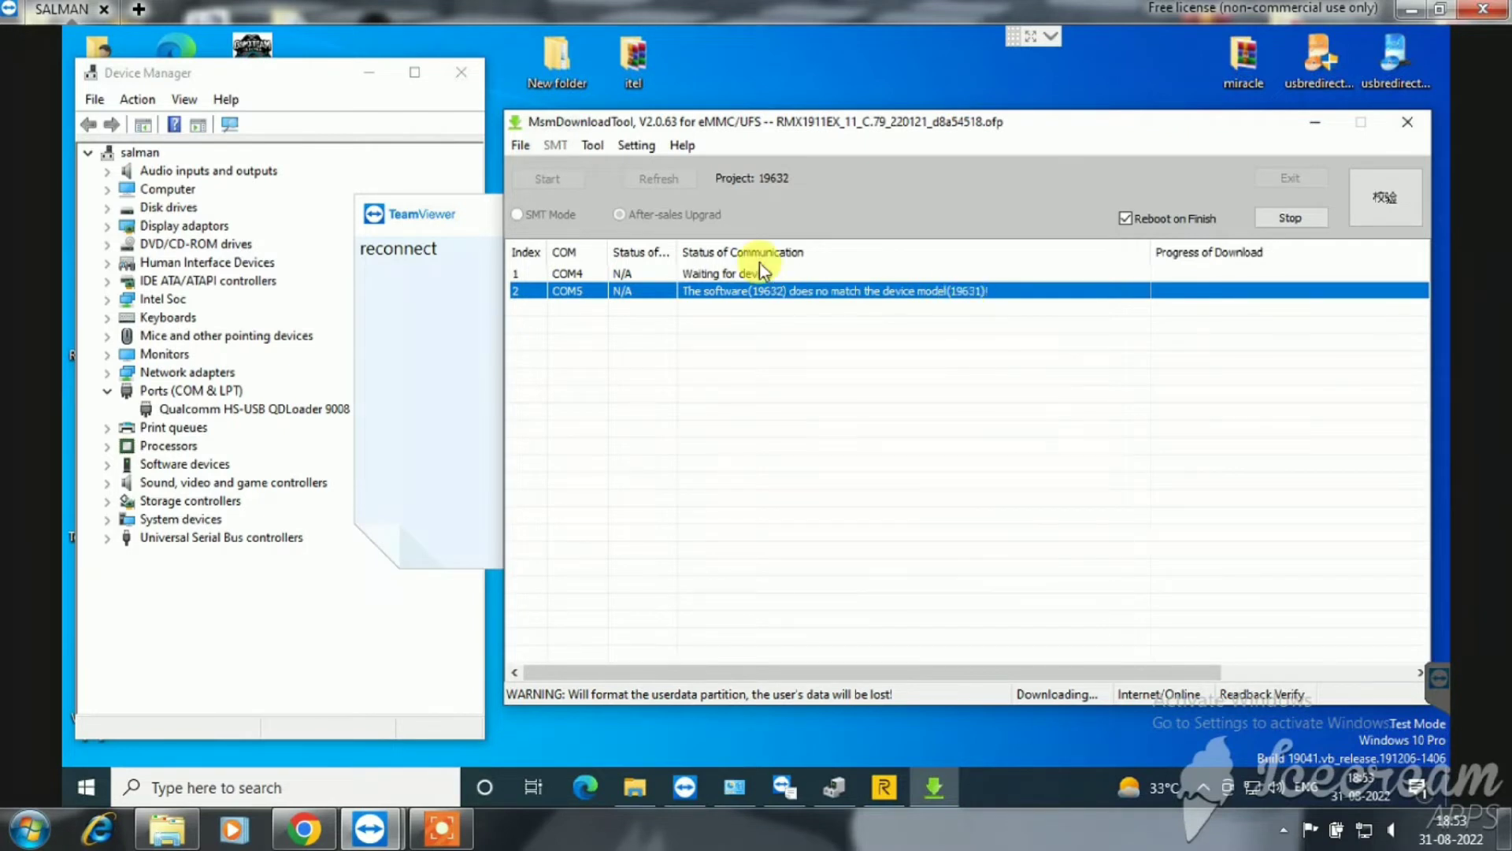
click(1288, 215)
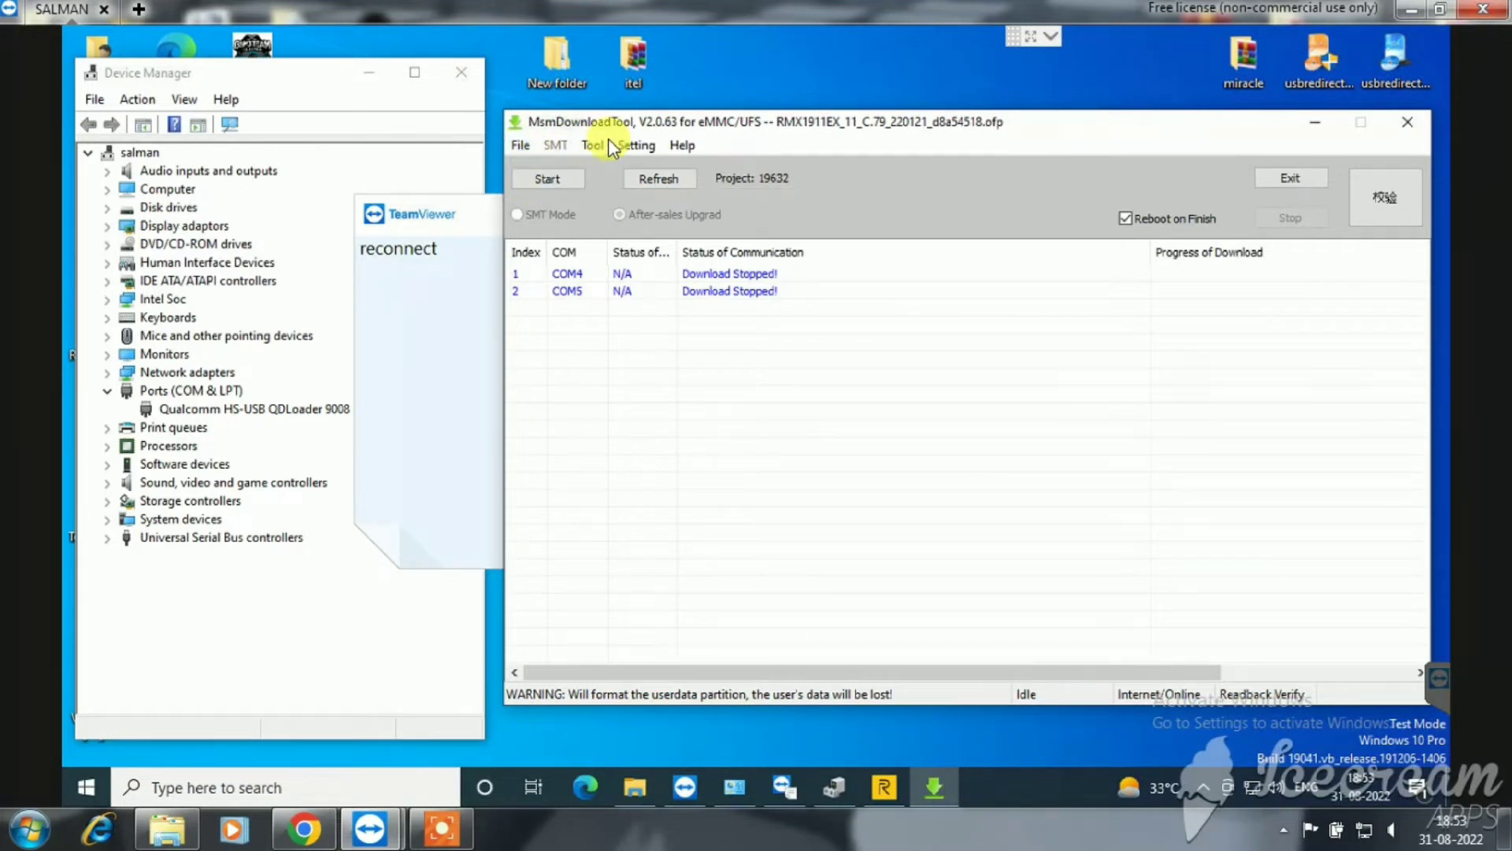
- Reopen the RMX1911EX_11_C.79_220121_d8a54518.ofp firmware file and assign project 19631 to it
click(635, 146)
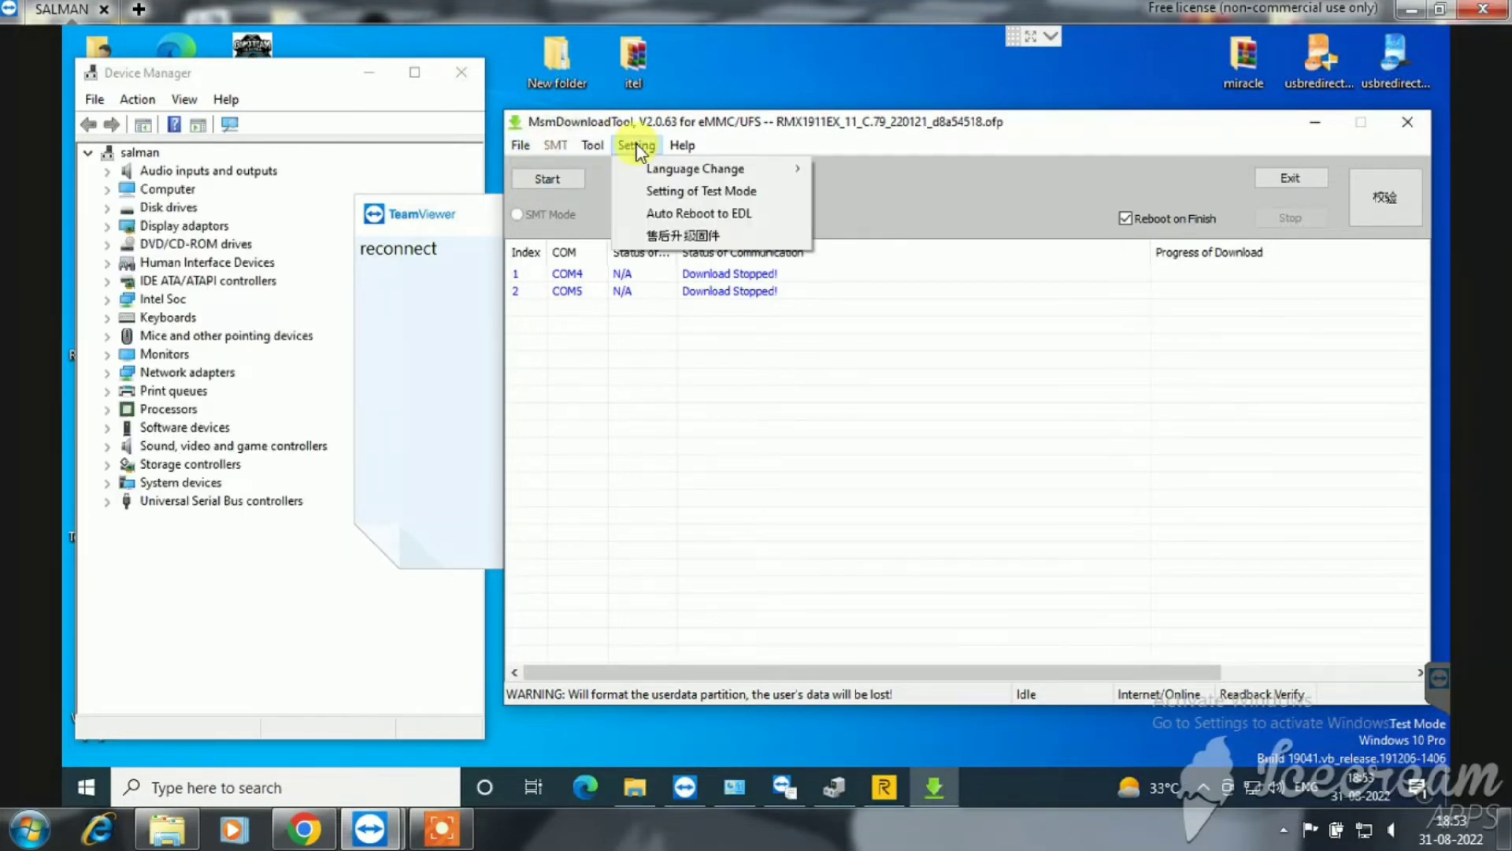
click(599, 147)
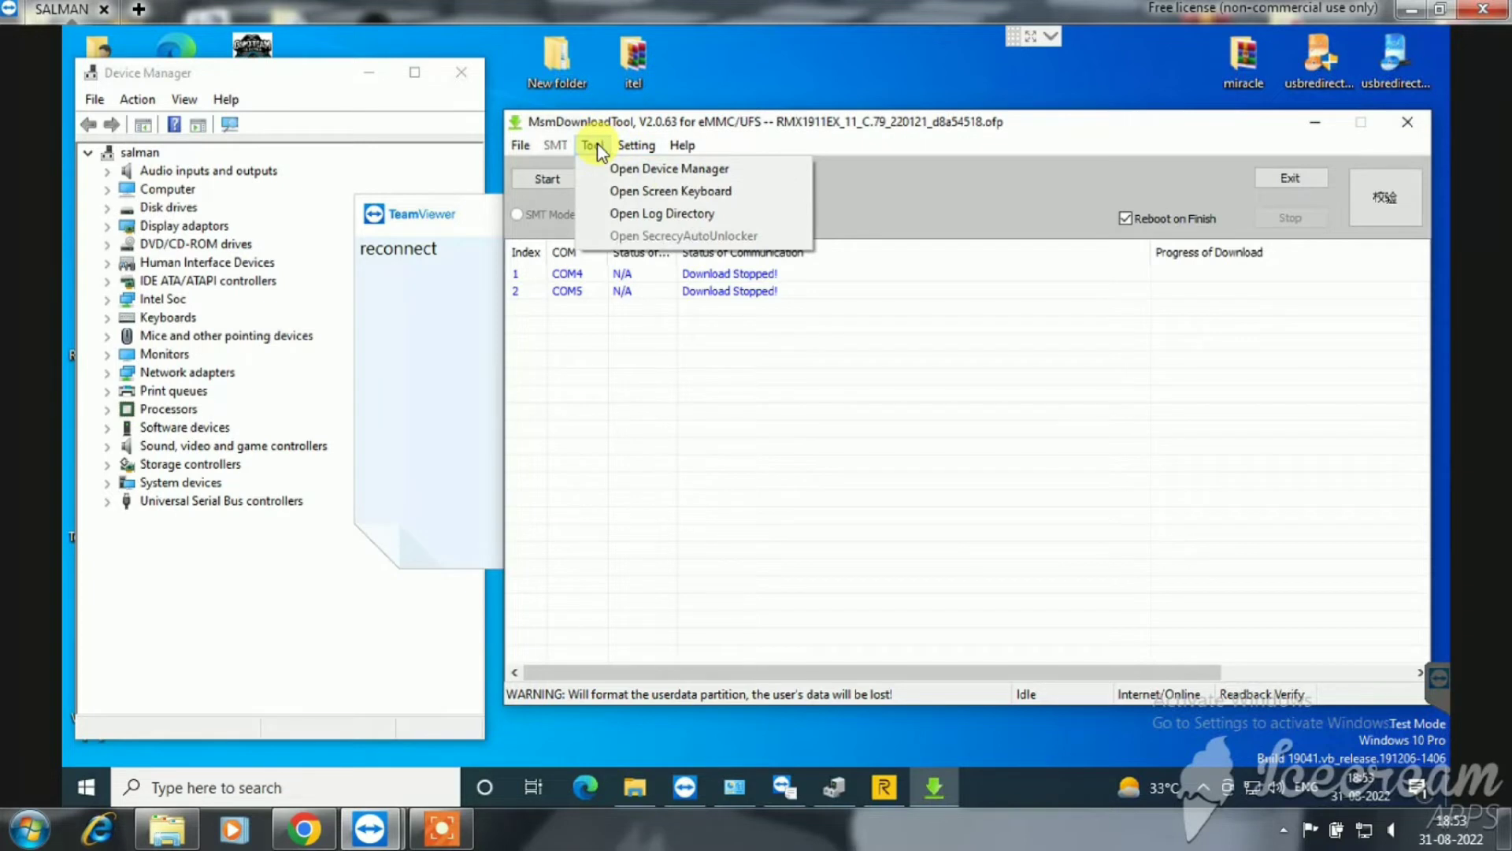
click(526, 145)
click(551, 169)
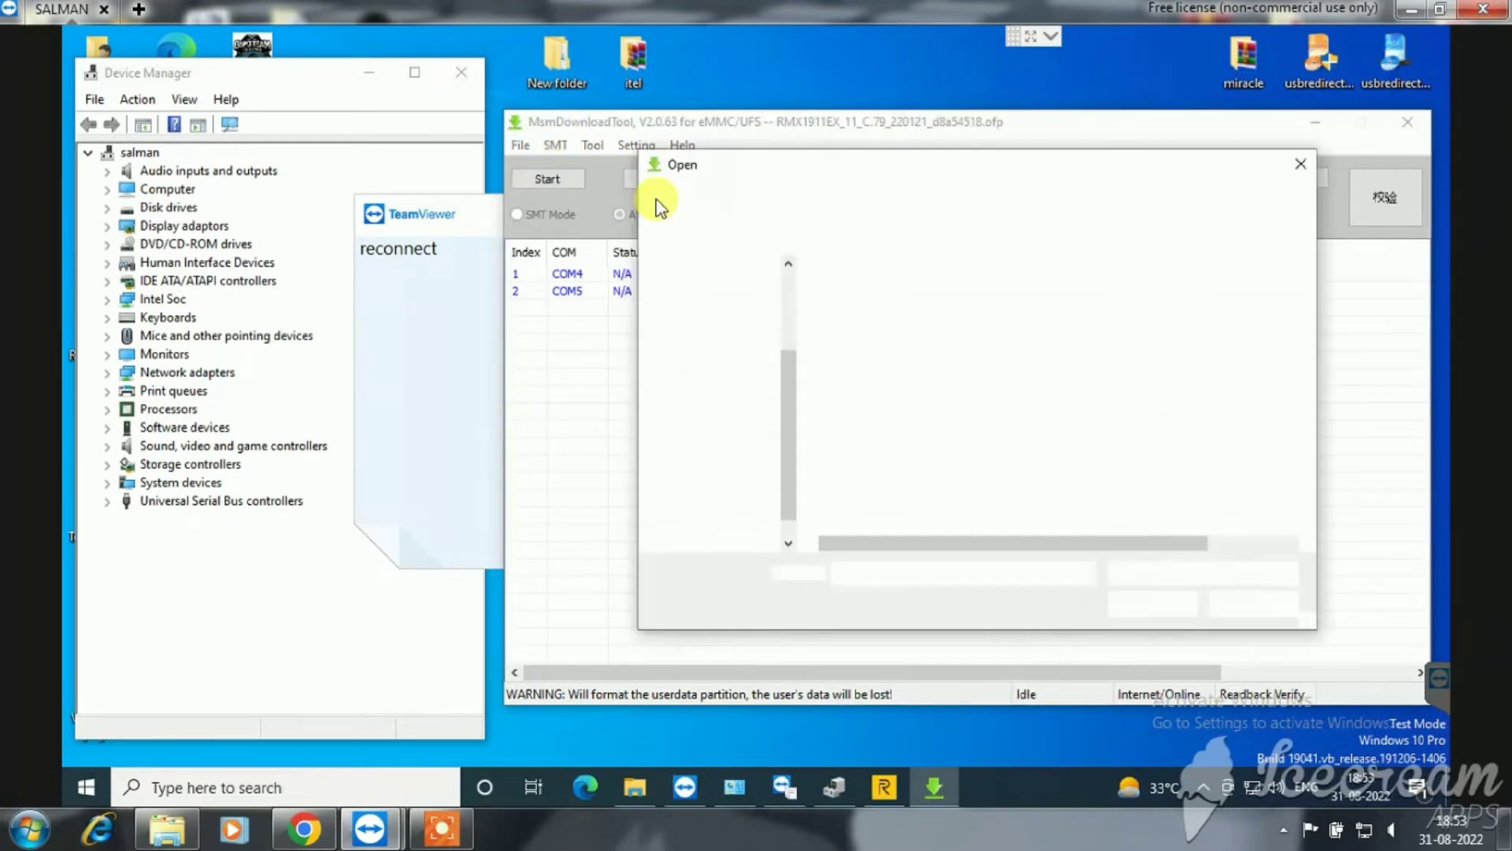
double_click(896, 300)
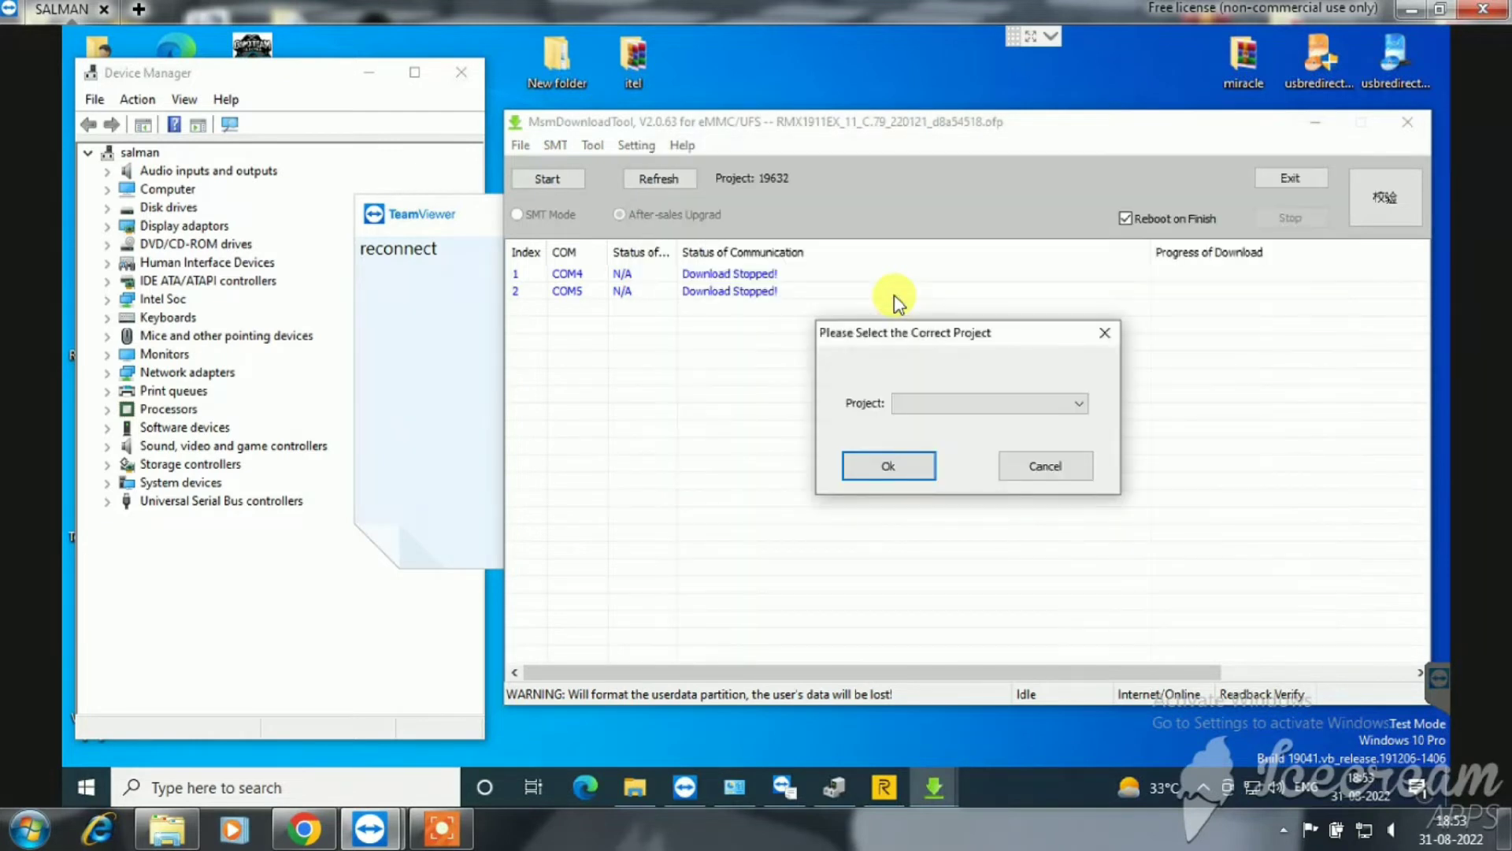
click(994, 408)
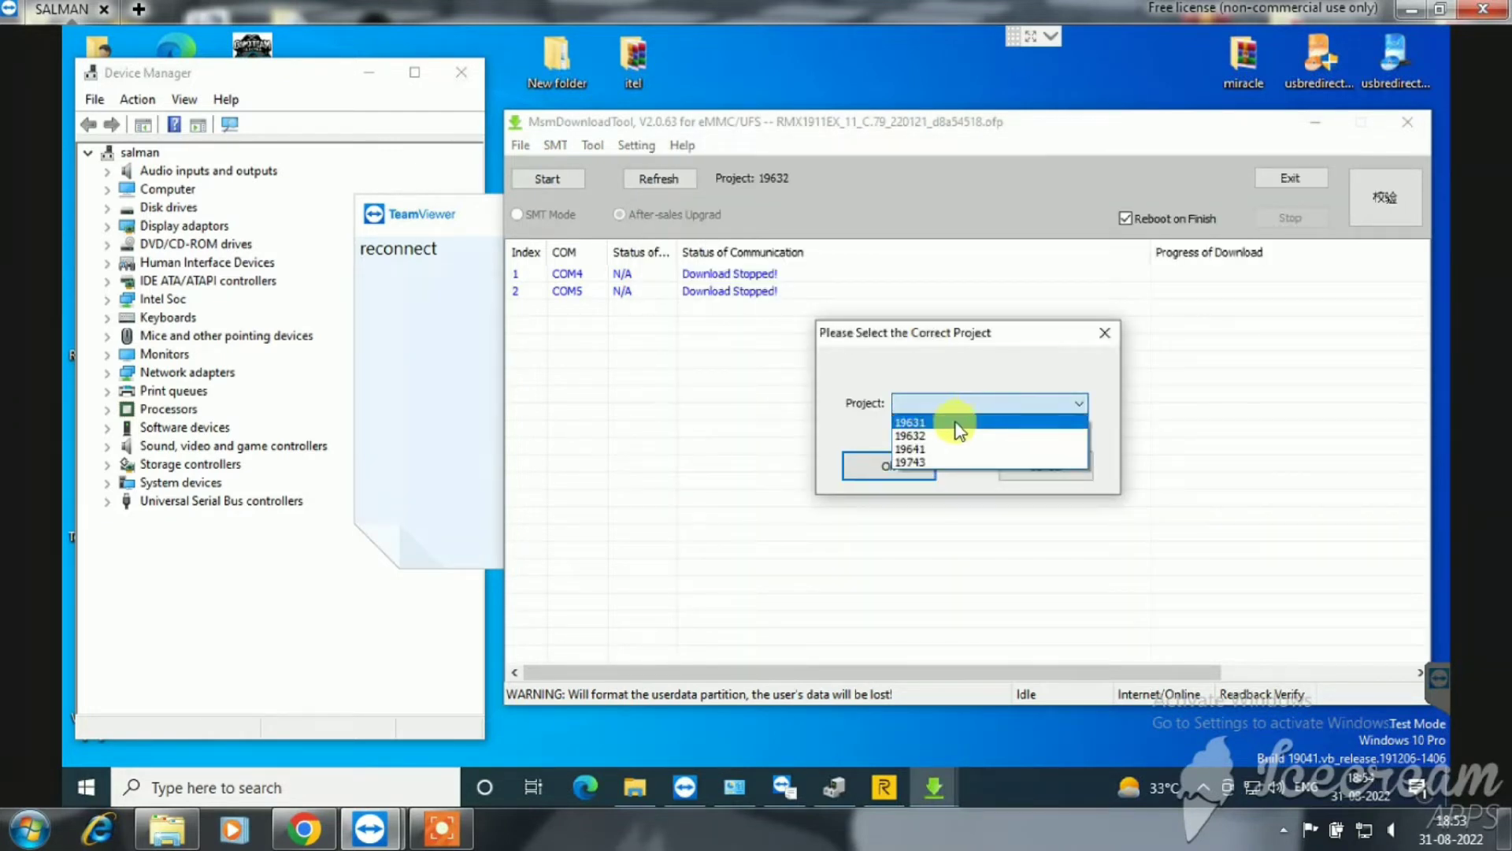
click(955, 423)
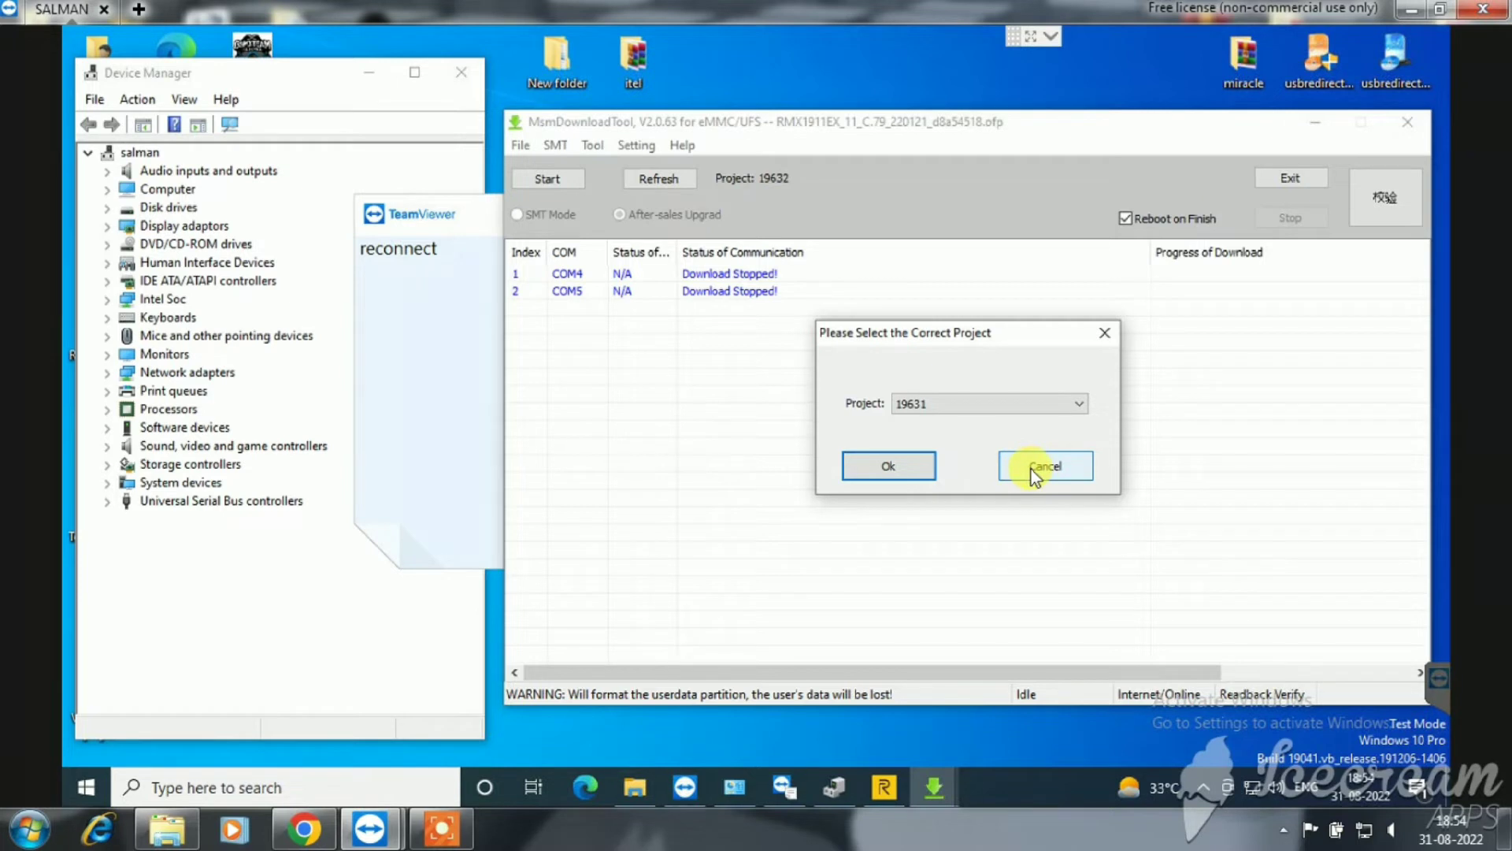
click(885, 470)
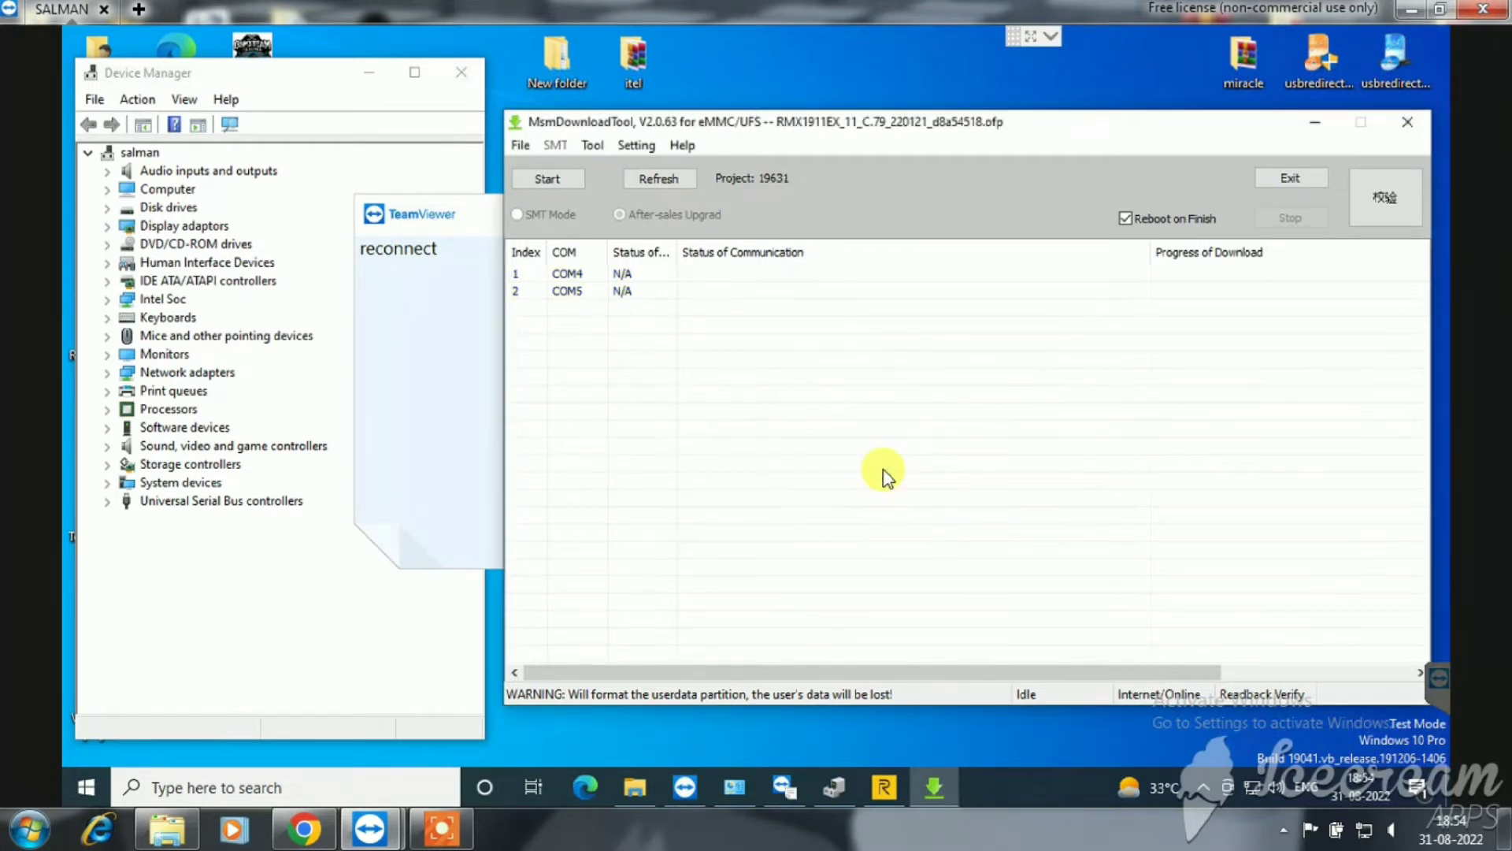
- Start the download for project 19631, agreeing to format the userdata partition, and narrow the Status of Communication column to reveal the Time column
click(547, 180)
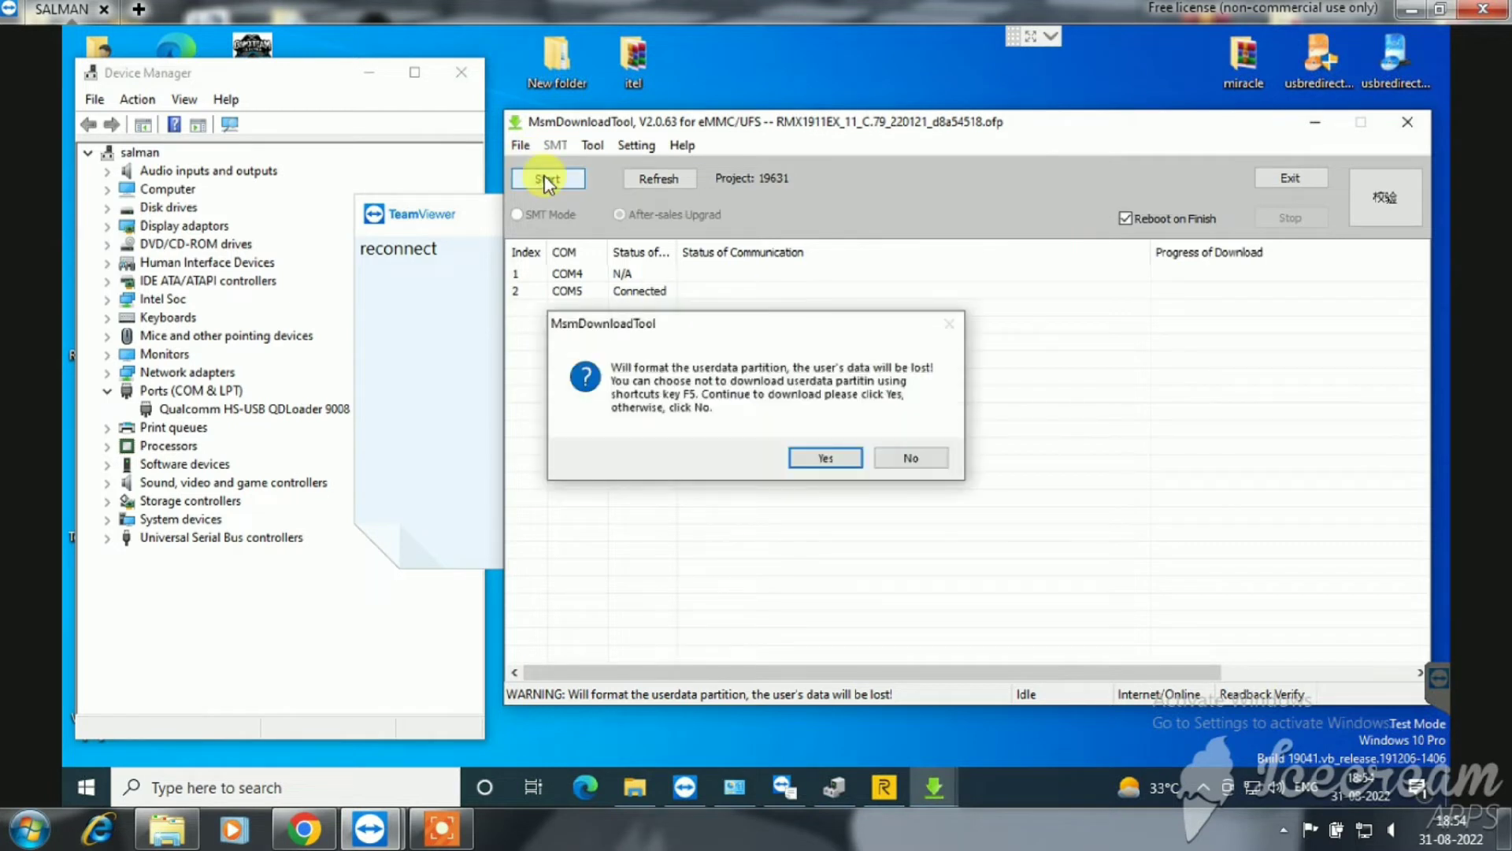
click(826, 458)
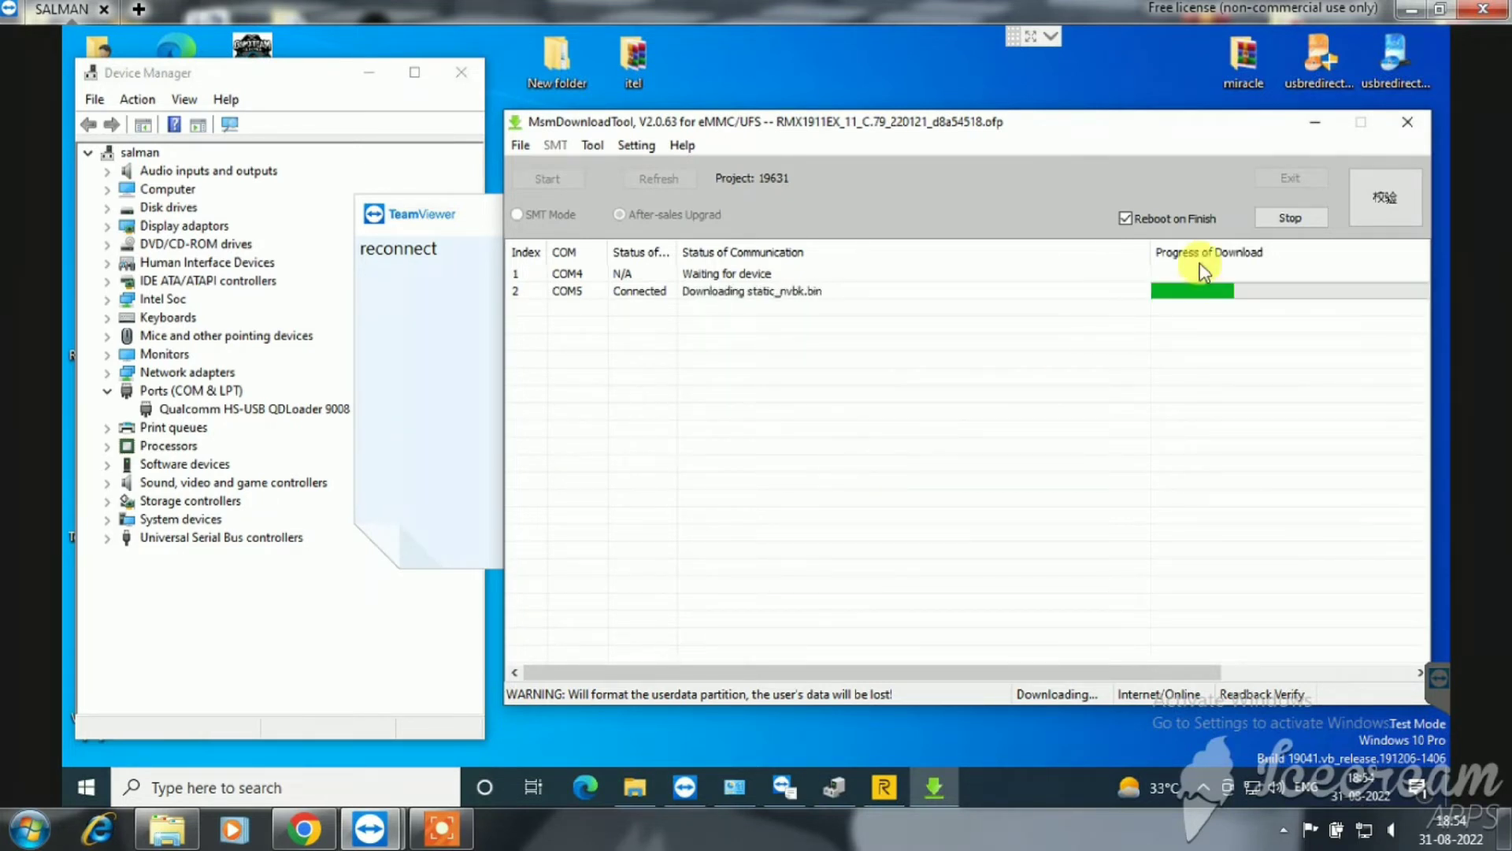
mouse_move(1150, 252)
mouse_down()
mouse_move(928, 274)
mouse_move(885, 250)
mouse_move(863, 271)
mouse_up()
click(922, 272)
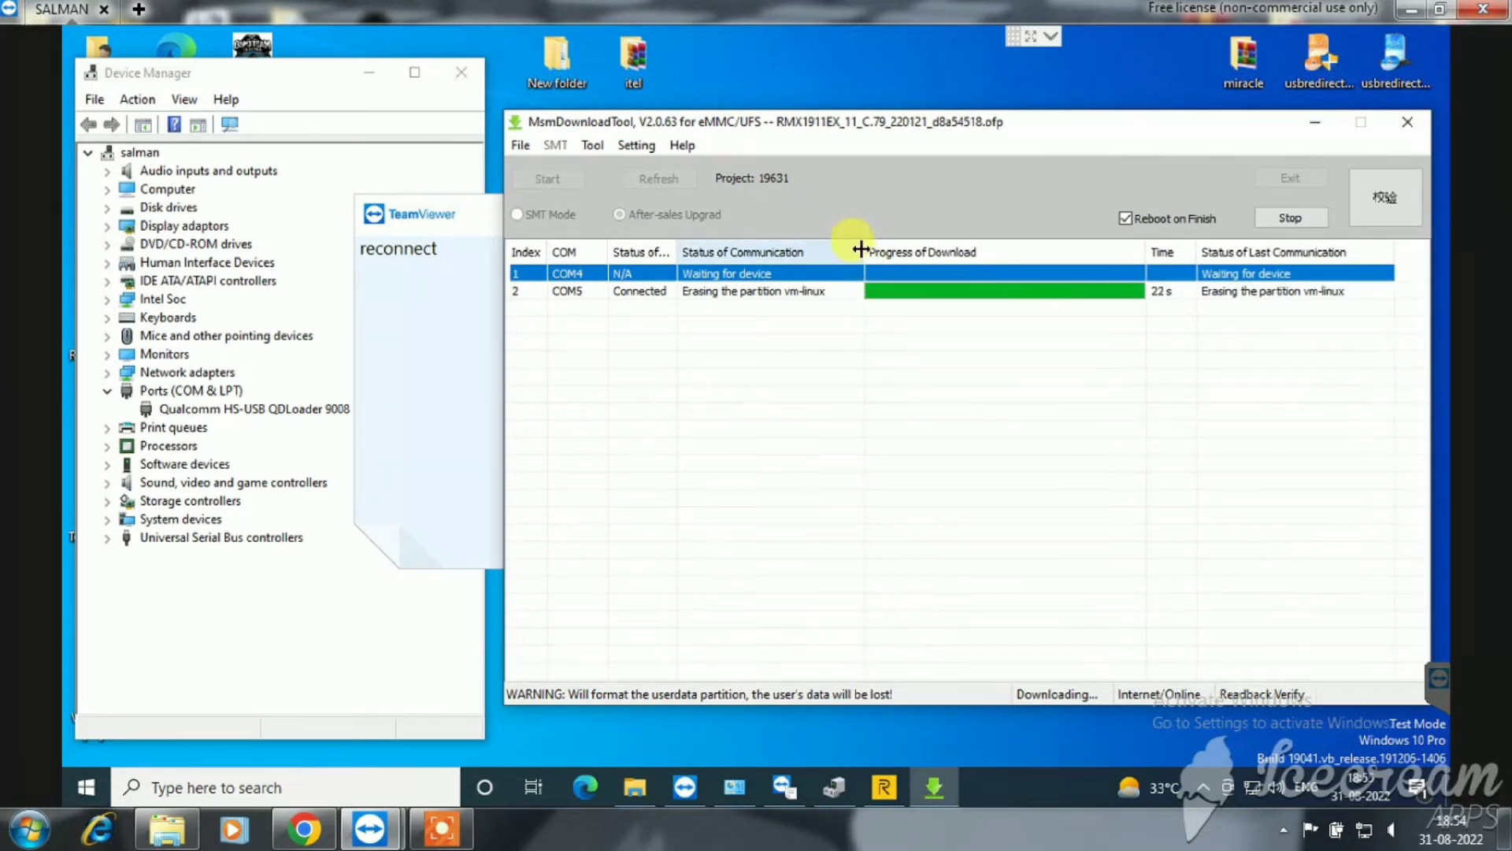
drag(865, 252, 816, 253)
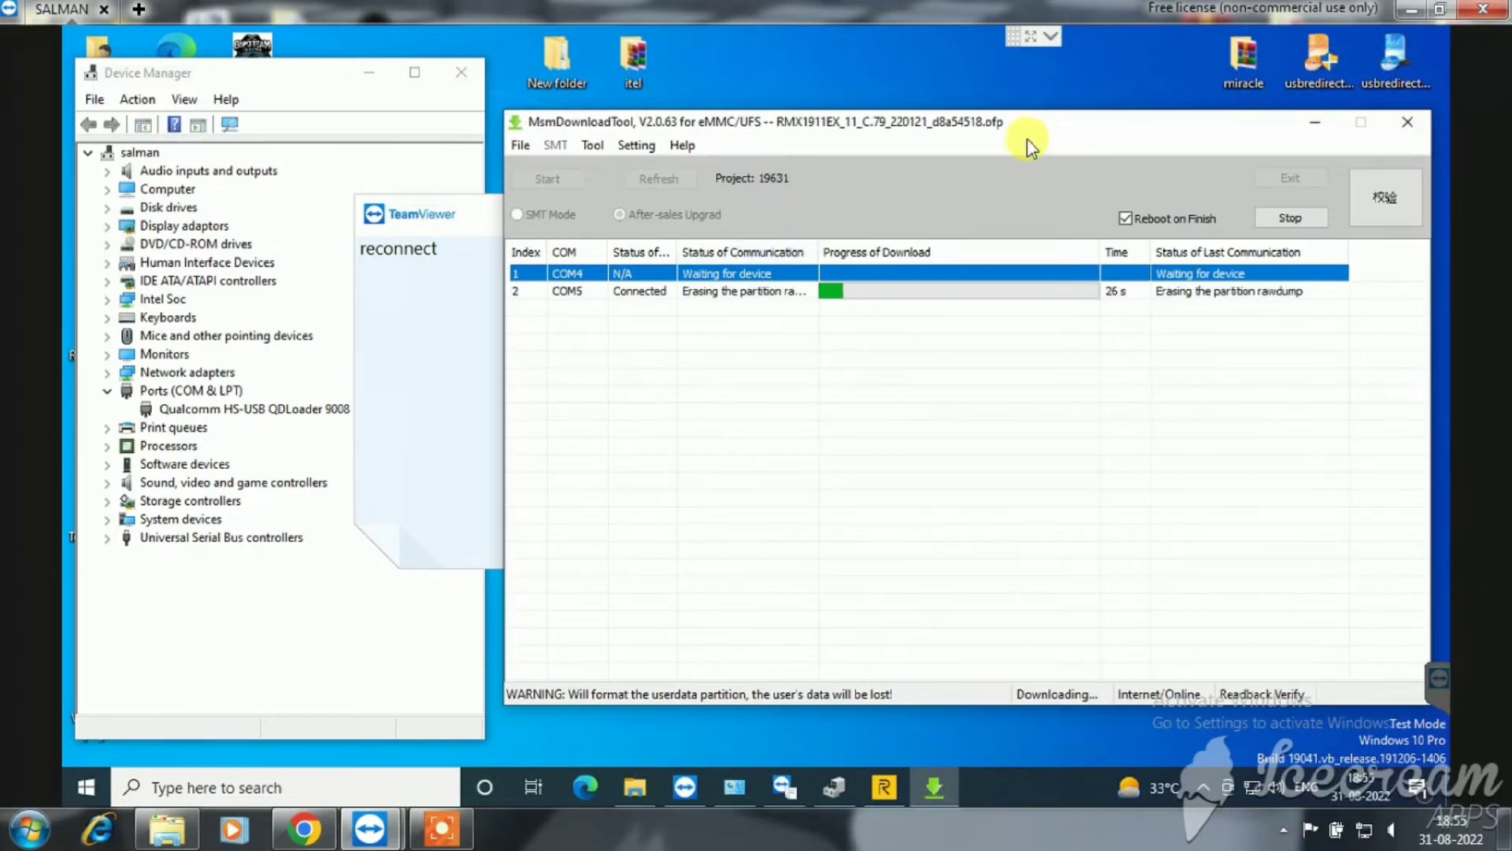
- Shift the MsmDownloadTool window slightly and bring Device Manager forward briefly to check the Qualcomm HS-USB QDLoader 9008 port entry
drag(1021, 136, 979, 145)
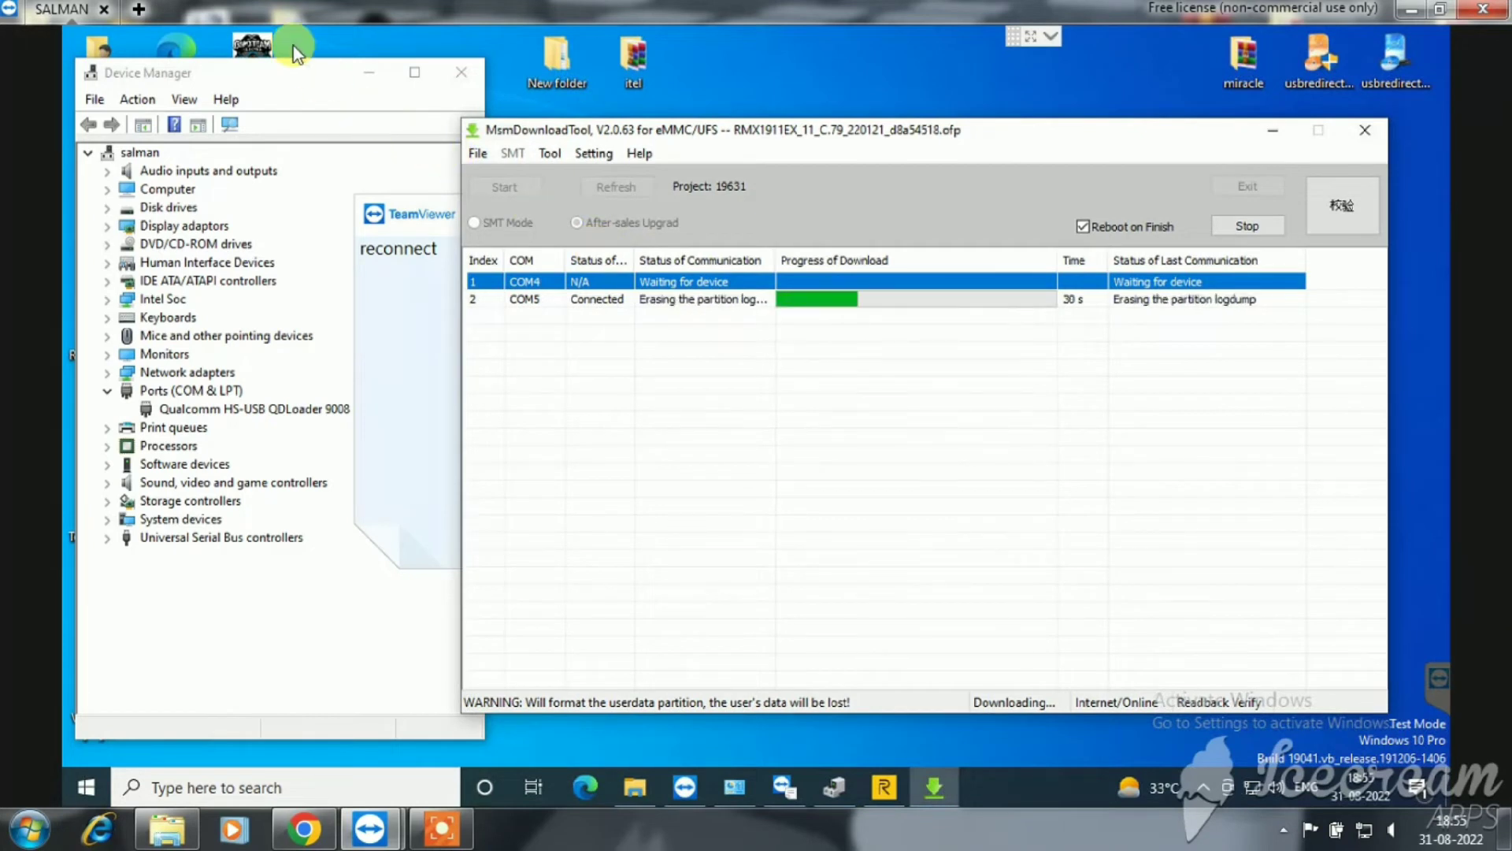
click(308, 63)
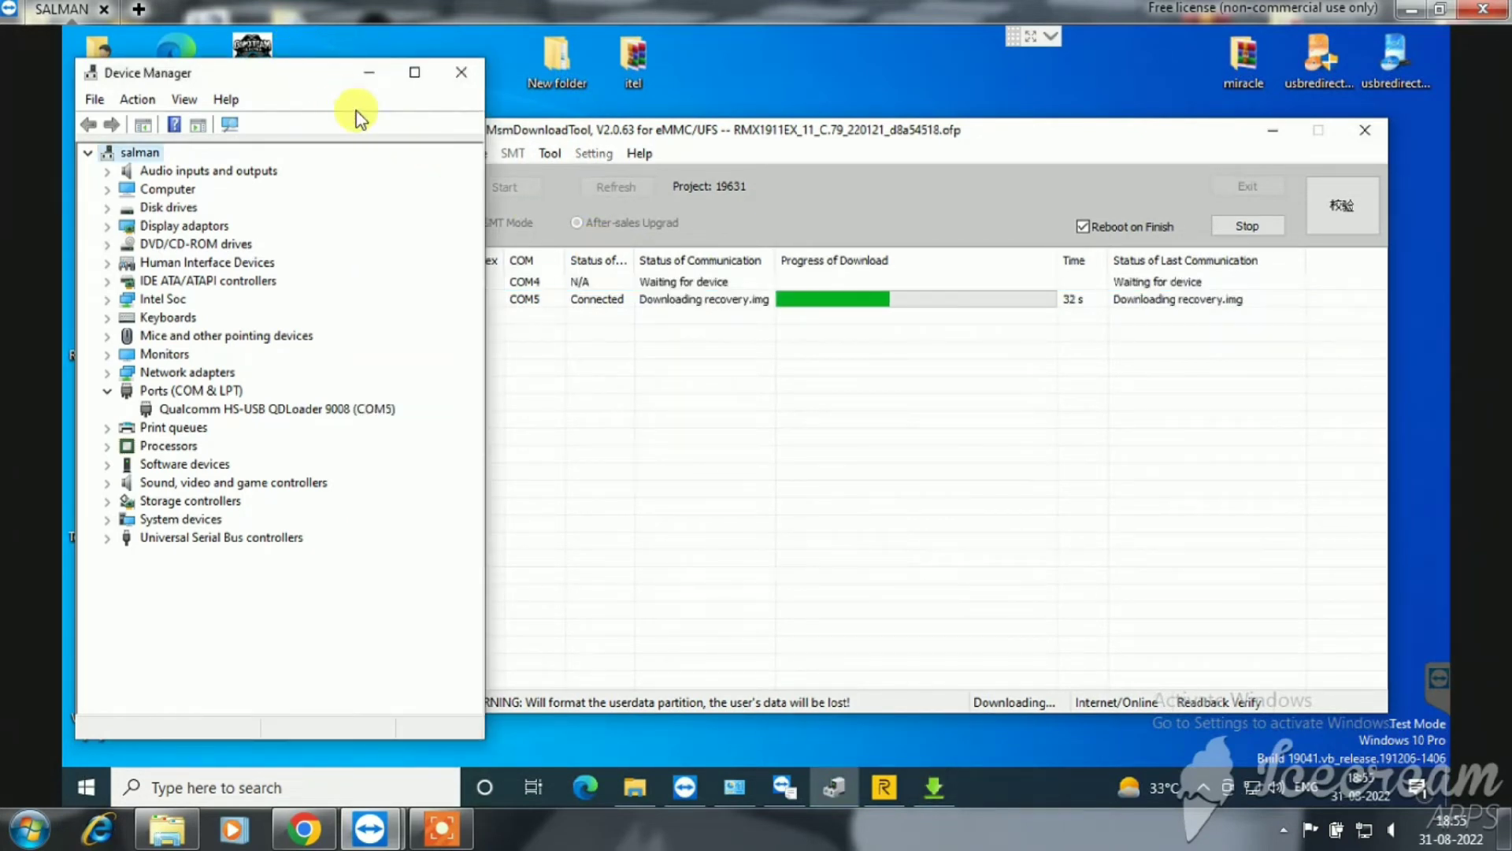
click(827, 132)
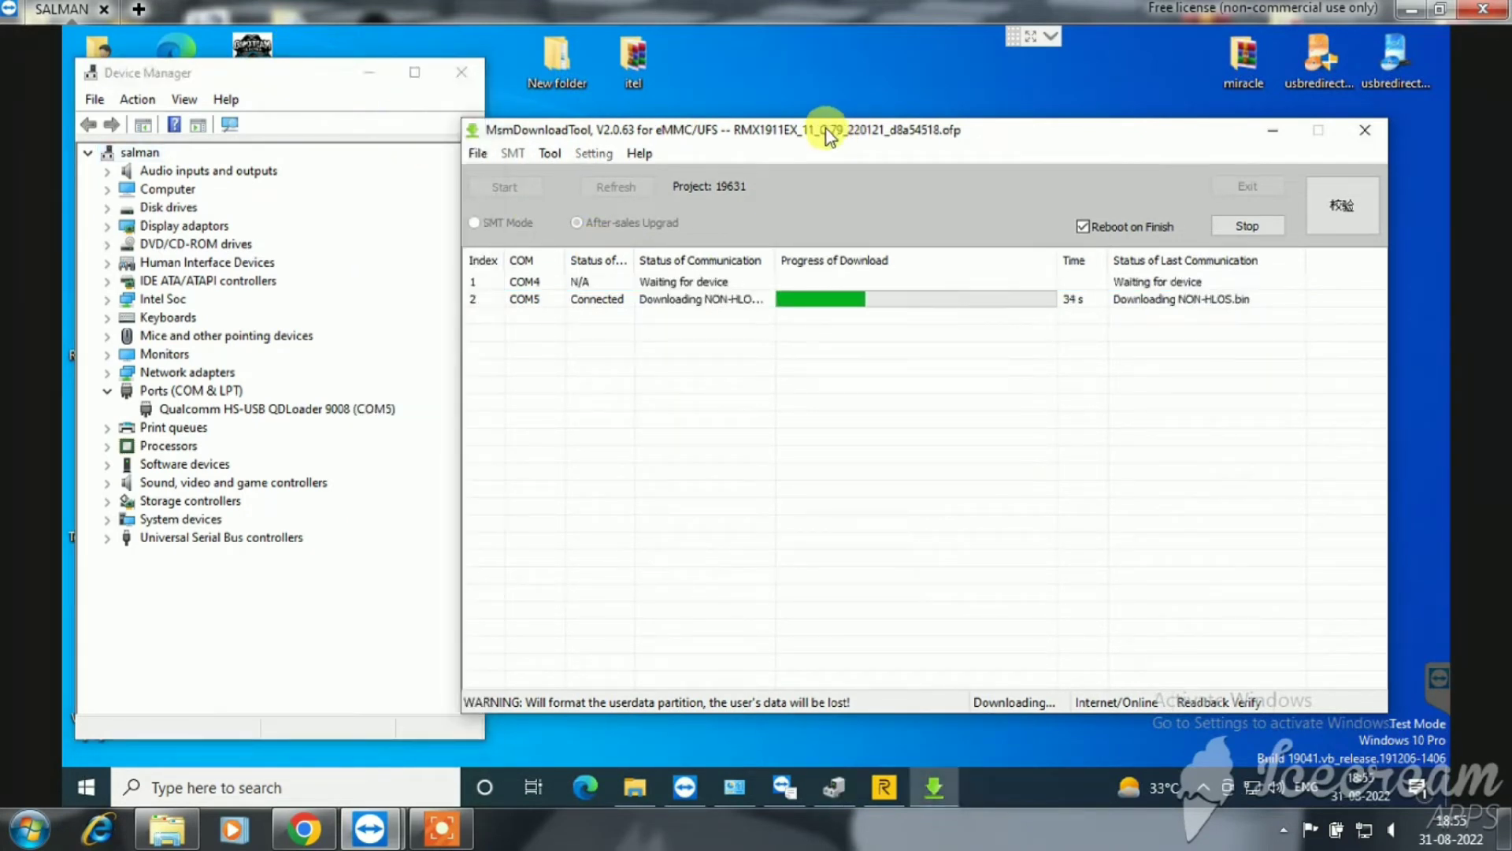